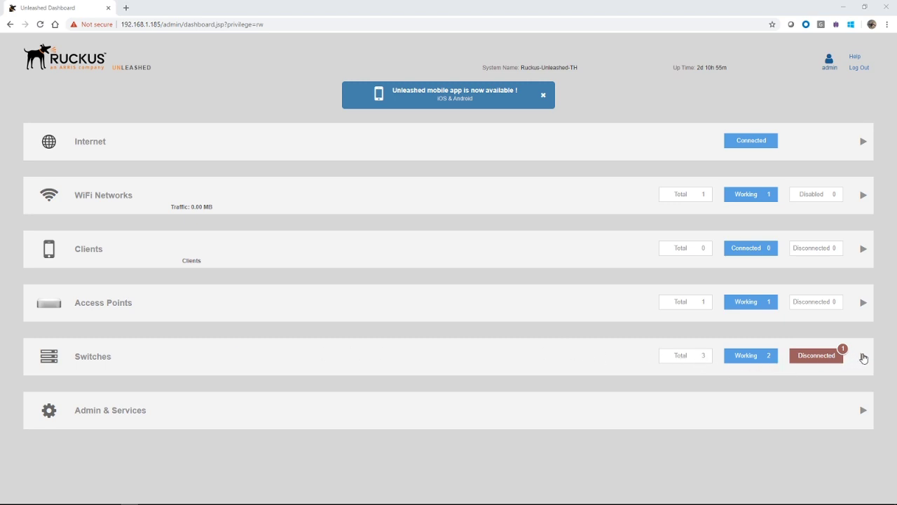
Step: Expand the Switches summary and inspect the Ports Info donut: 14 of 70 ports connected, 56 available
{"action": "left_click", "coordinate": [864, 358]}
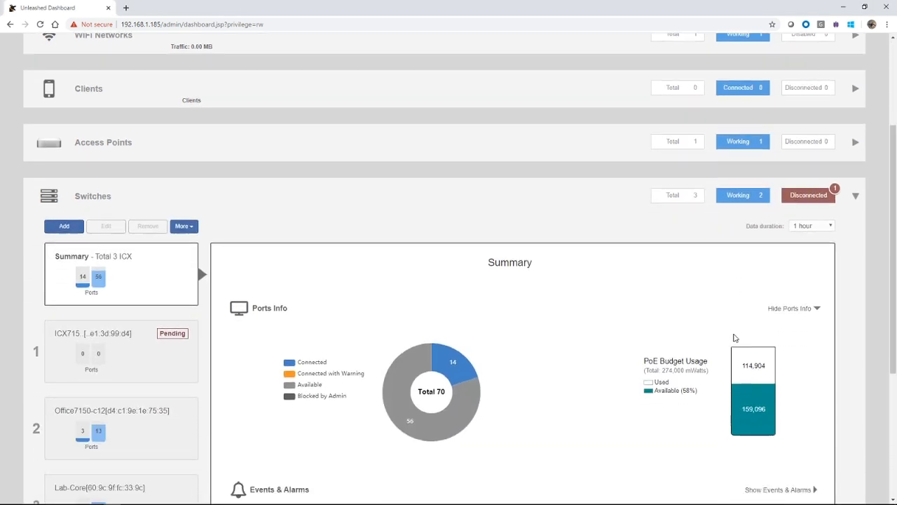
{"action": "scroll", "coordinate": [733, 338], "scroll_direction": "down", "scroll_amount": 1}
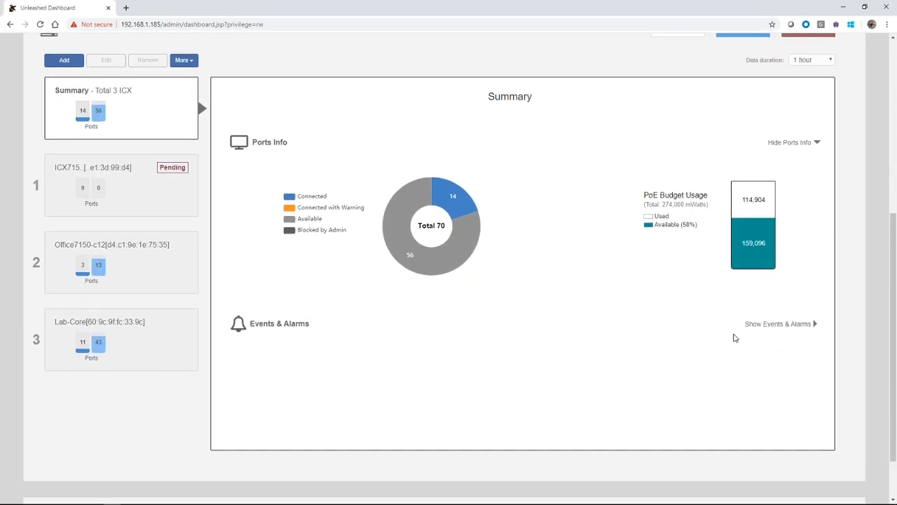
{"action": "scroll", "coordinate": [734, 338], "scroll_direction": "up", "scroll_amount": 1}
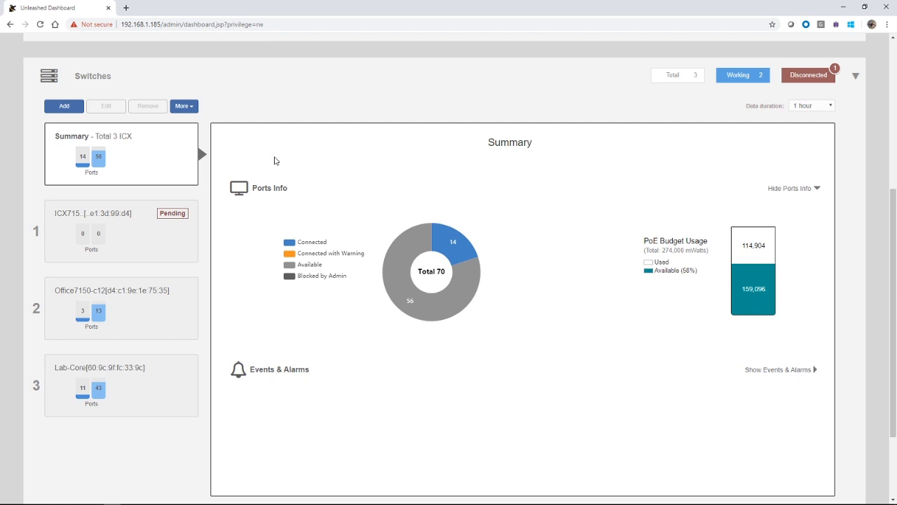
{"action": "mouse_move", "coordinate": [421, 280]}
{"action": "mouse_move", "coordinate": [458, 246]}
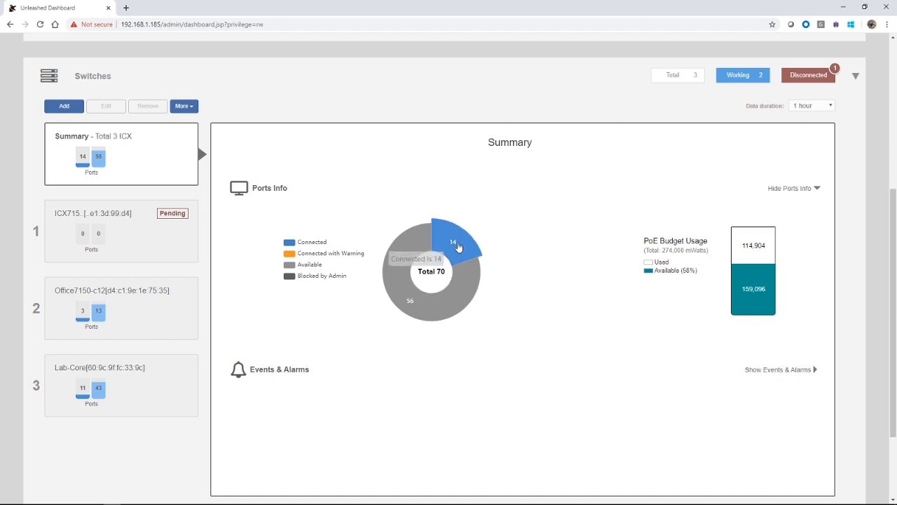
{"action": "mouse_move", "coordinate": [394, 251]}
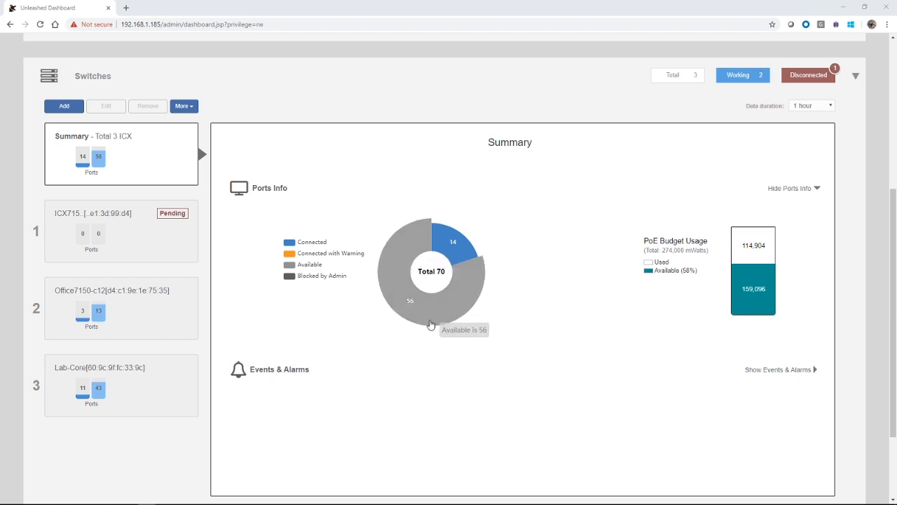
{"action": "scroll", "coordinate": [379, 372], "scroll_direction": "down", "scroll_amount": 1}
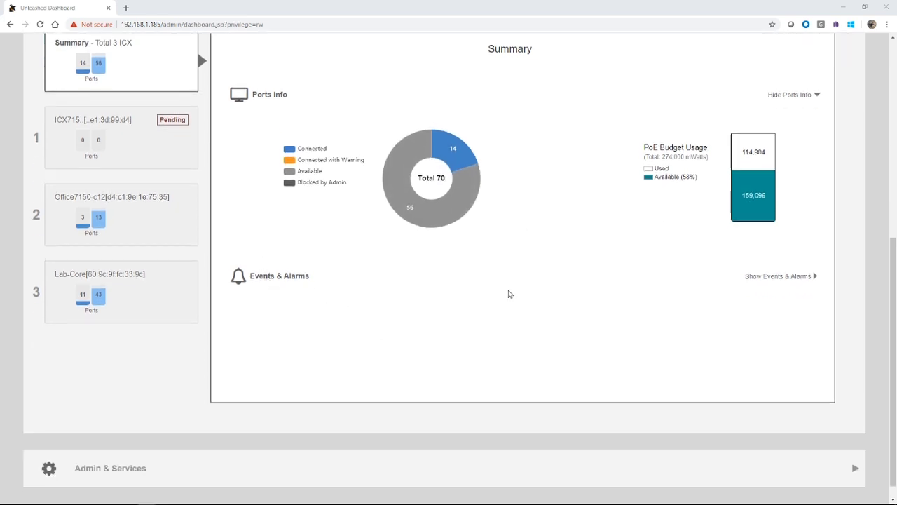
Step: Show switch Events & Alarms, check the Alarms list, then return to the two ICX join events
{"action": "left_click", "coordinate": [750, 277]}
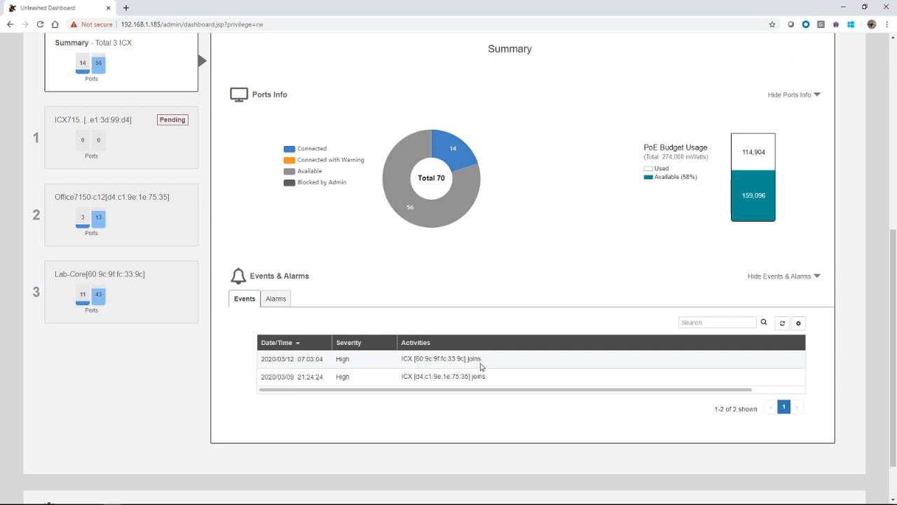
{"action": "left_click", "coordinate": [278, 299]}
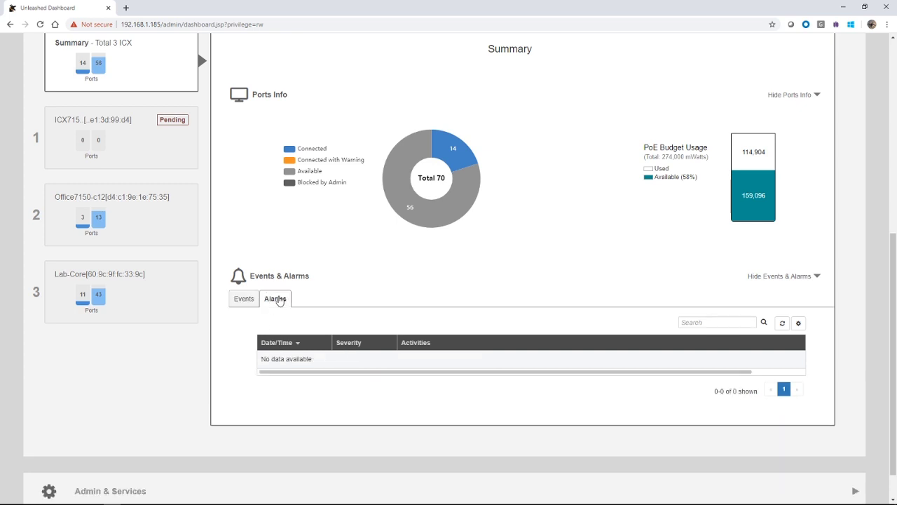
{"action": "left_click", "coordinate": [242, 303]}
{"action": "scroll", "coordinate": [383, 327], "scroll_direction": "up", "scroll_amount": 2}
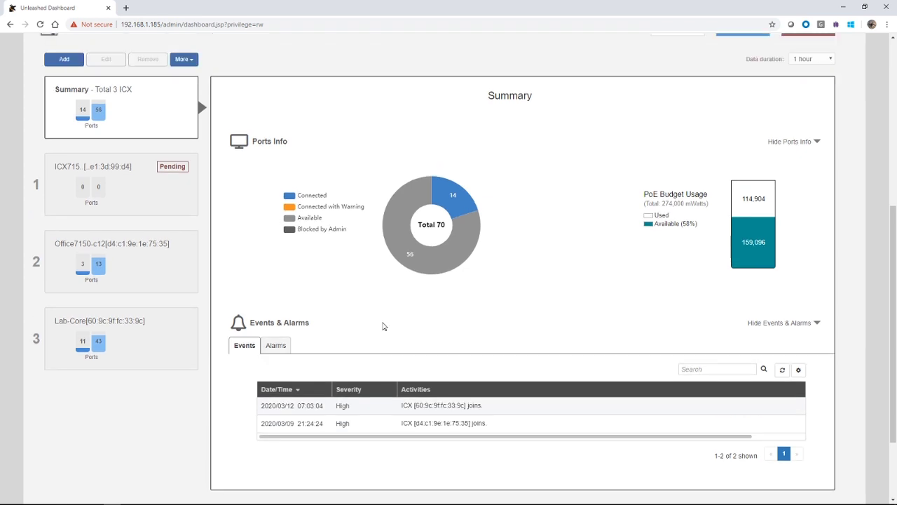
{"action": "scroll", "coordinate": [383, 326], "scroll_direction": "down", "scroll_amount": 1}
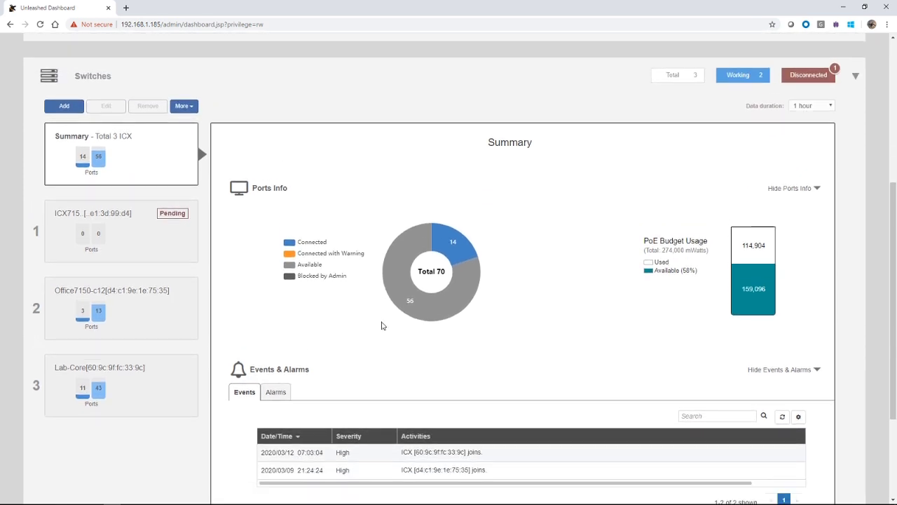
Step: Open the Office7150-c12 switch and show its general info: ICX7150-C12P at 192.168.1.132
{"action": "left_click", "coordinate": [135, 307]}
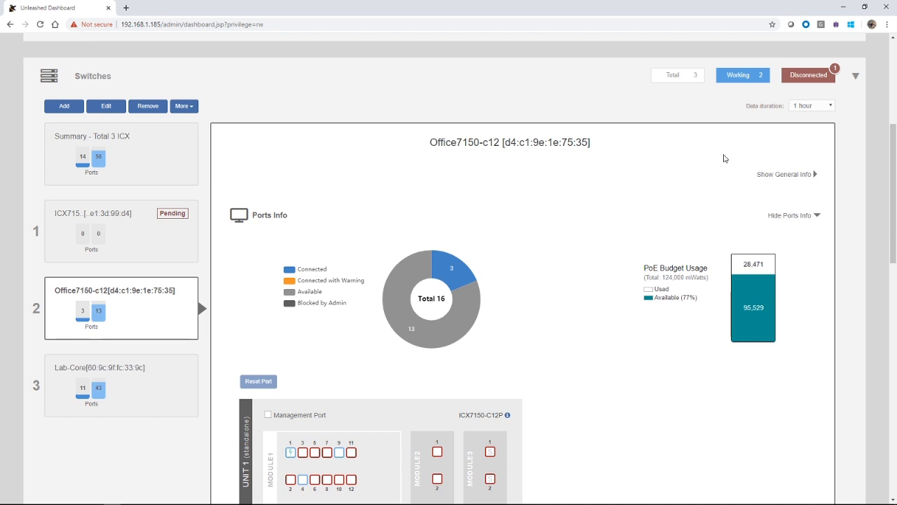
{"action": "left_click", "coordinate": [776, 178]}
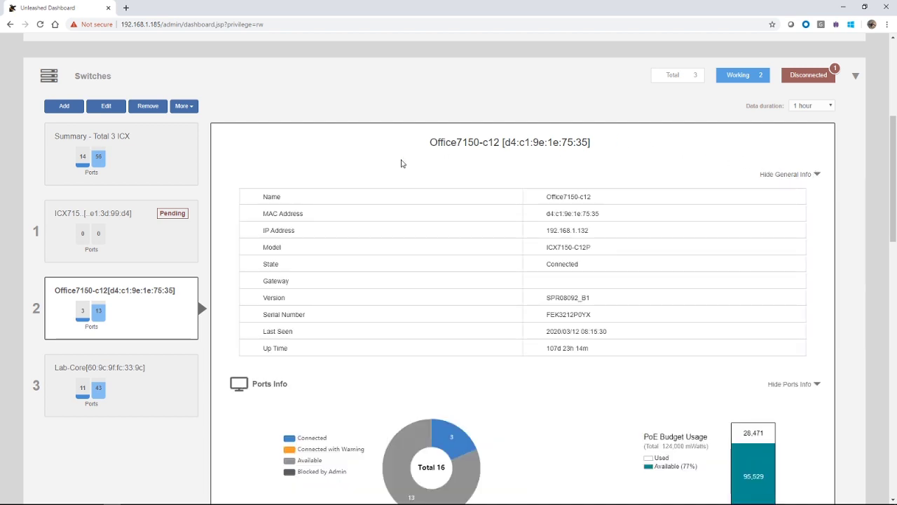
{"action": "scroll", "coordinate": [403, 164], "scroll_direction": "down", "scroll_amount": 1}
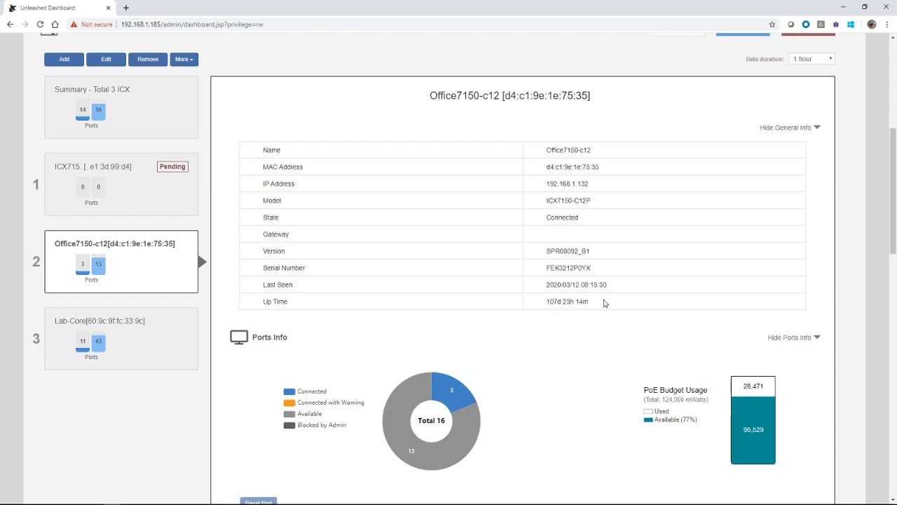
{"action": "scroll", "coordinate": [605, 303], "scroll_direction": "down", "scroll_amount": 2}
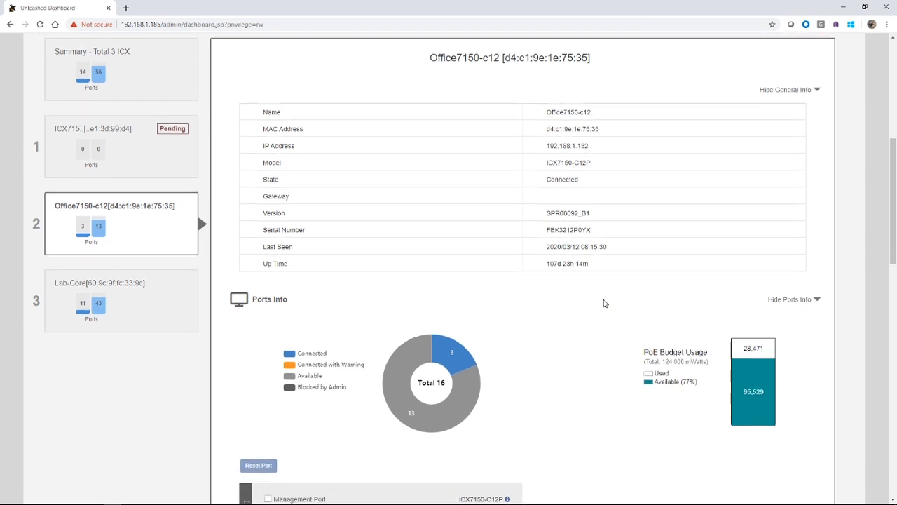
{"action": "scroll", "coordinate": [604, 303], "scroll_direction": "down", "scroll_amount": 2}
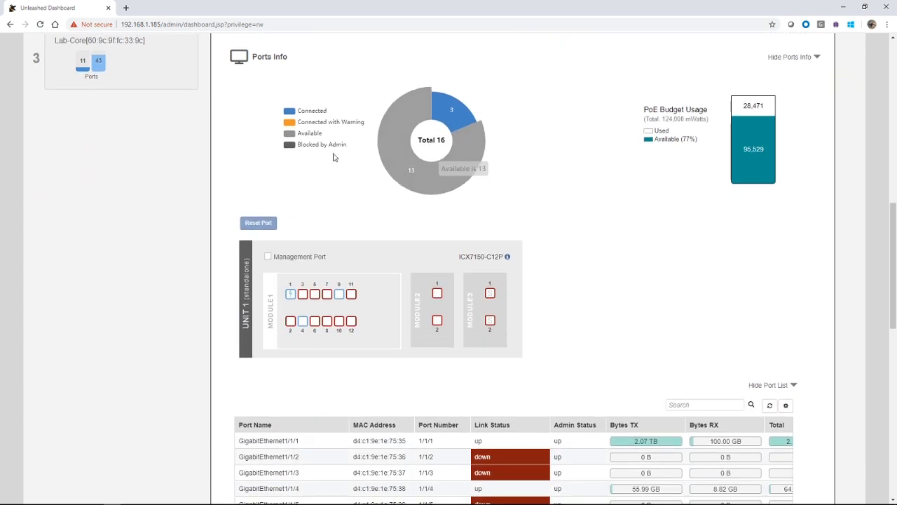
{"action": "mouse_move", "coordinate": [390, 136]}
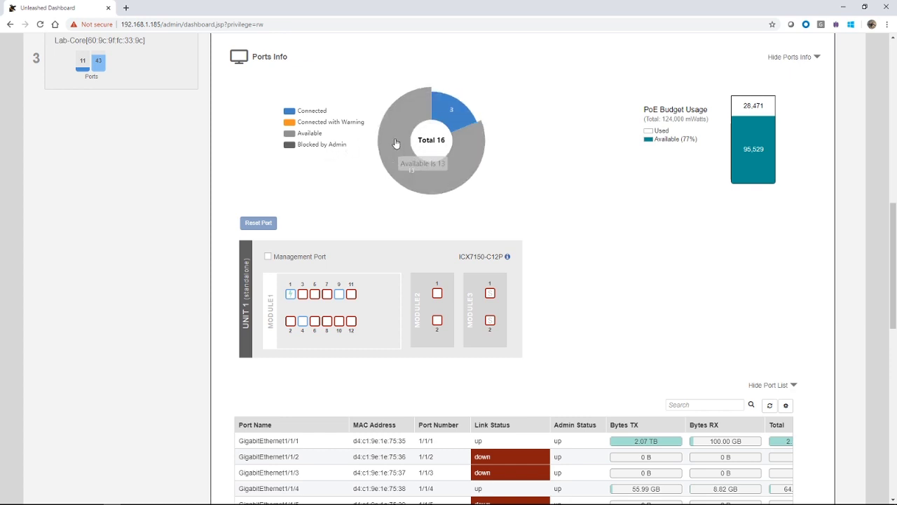
{"action": "mouse_move", "coordinate": [454, 113]}
{"action": "mouse_move", "coordinate": [414, 118]}
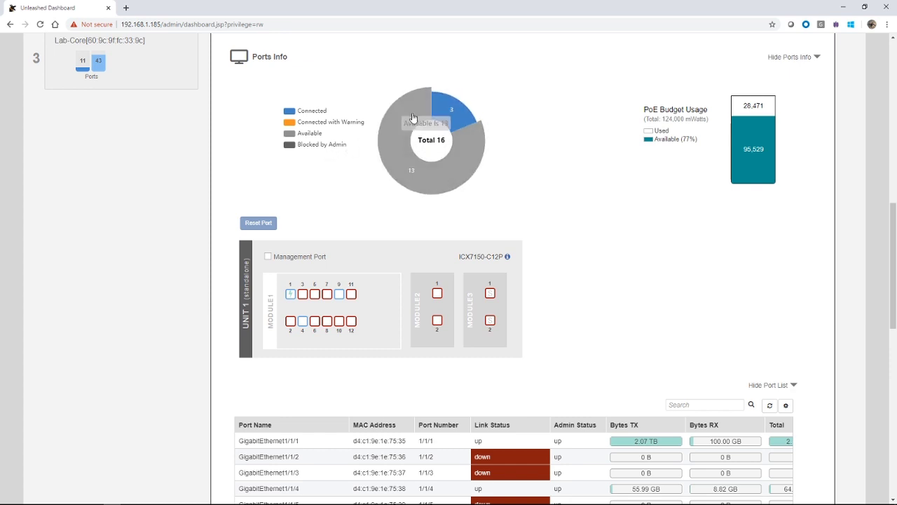
{"action": "mouse_move", "coordinate": [431, 154]}
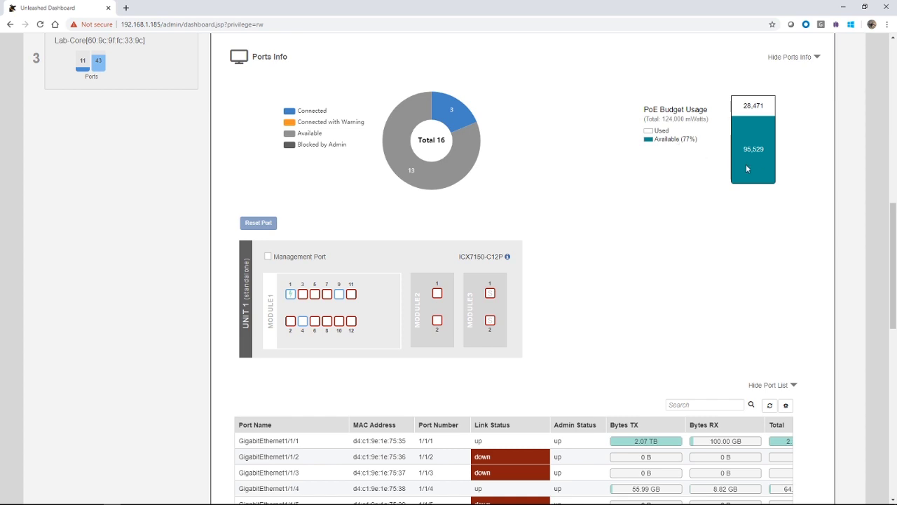
{"action": "scroll", "coordinate": [579, 191], "scroll_direction": "down", "scroll_amount": 3}
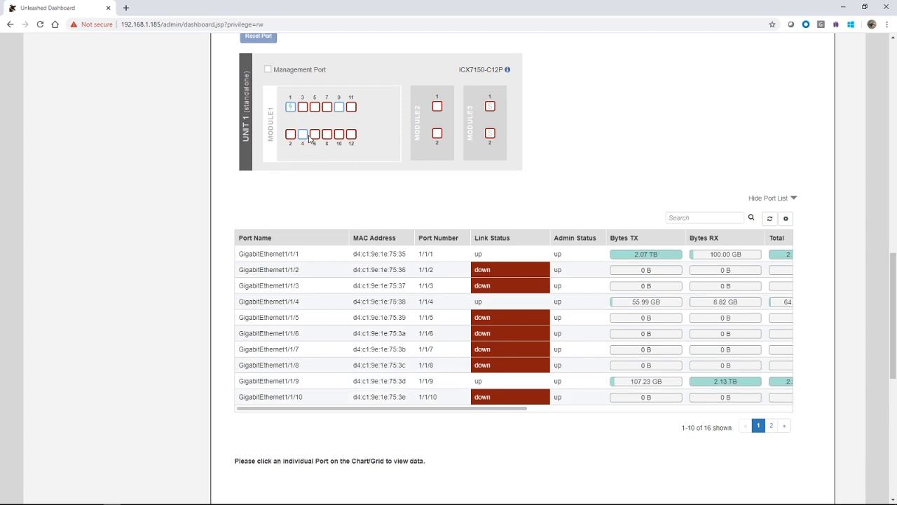
{"action": "scroll", "coordinate": [290, 112], "scroll_direction": "up", "scroll_amount": 1}
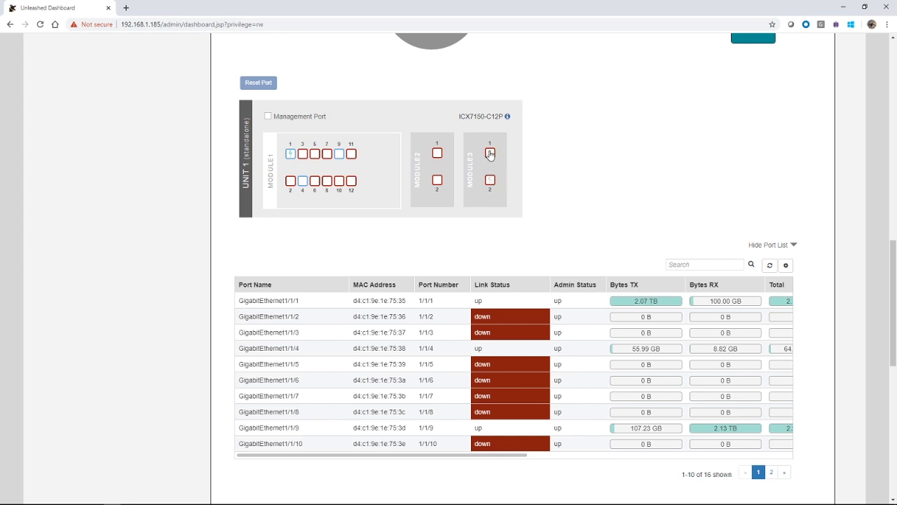
Step: Select port 3 and start a port reset, then cancel it
{"action": "mouse_move", "coordinate": [508, 118]}
{"action": "left_click", "coordinate": [302, 155]}
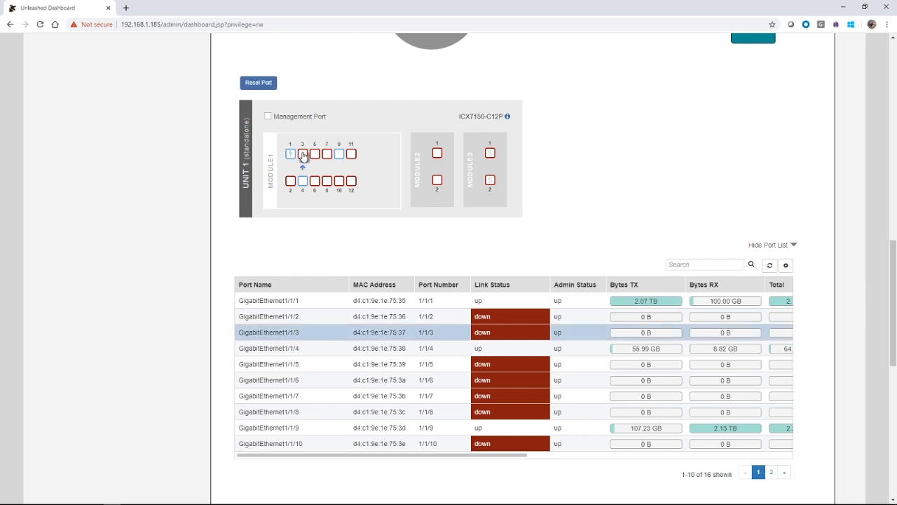
{"action": "left_click", "coordinate": [250, 89]}
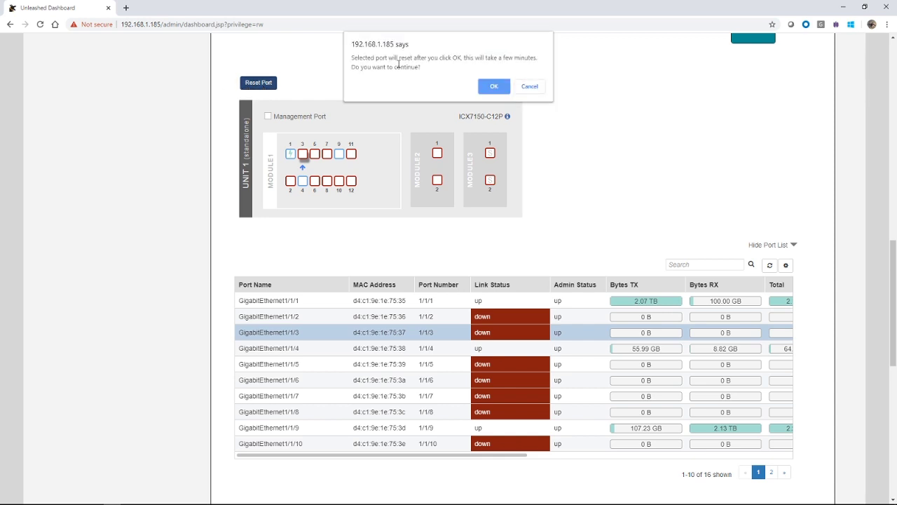
{"action": "left_click", "coordinate": [530, 86]}
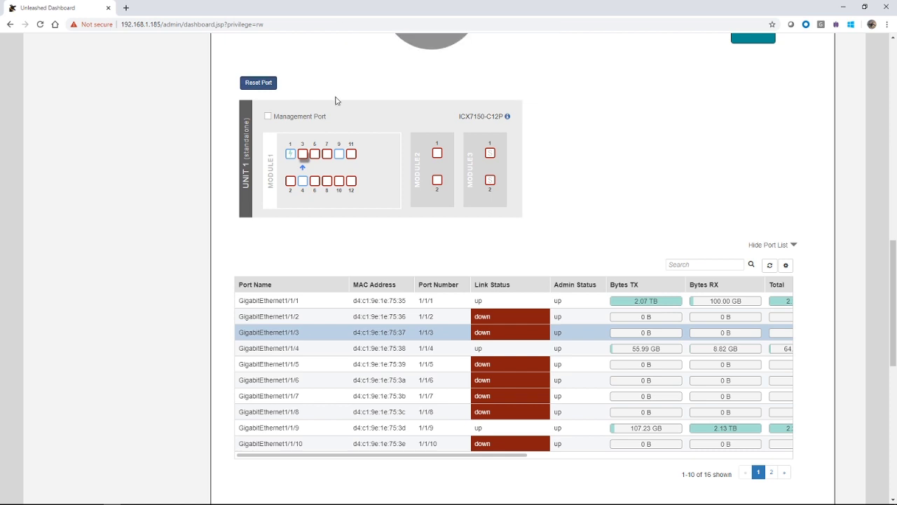
Step: Select ports 1, 9, 7 and 1 again to match them with their port list rows
{"action": "left_click", "coordinate": [292, 158]}
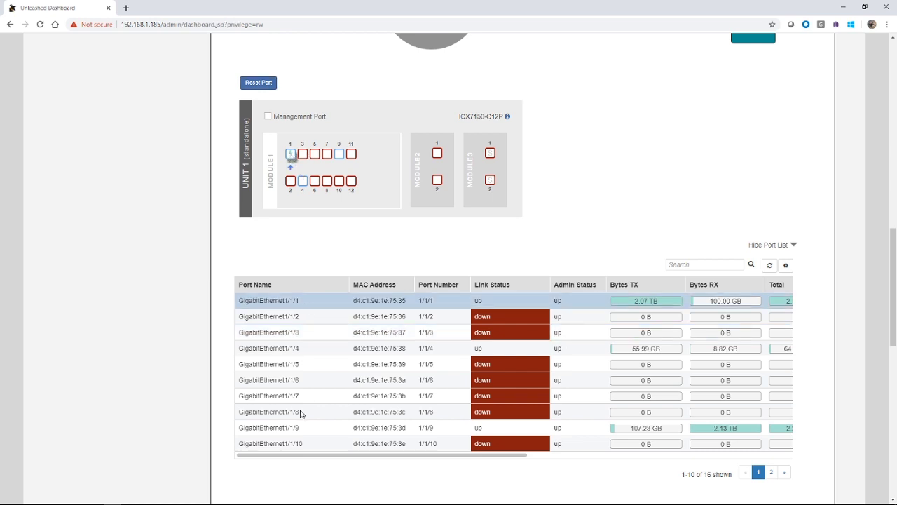
{"action": "left_click", "coordinate": [339, 156]}
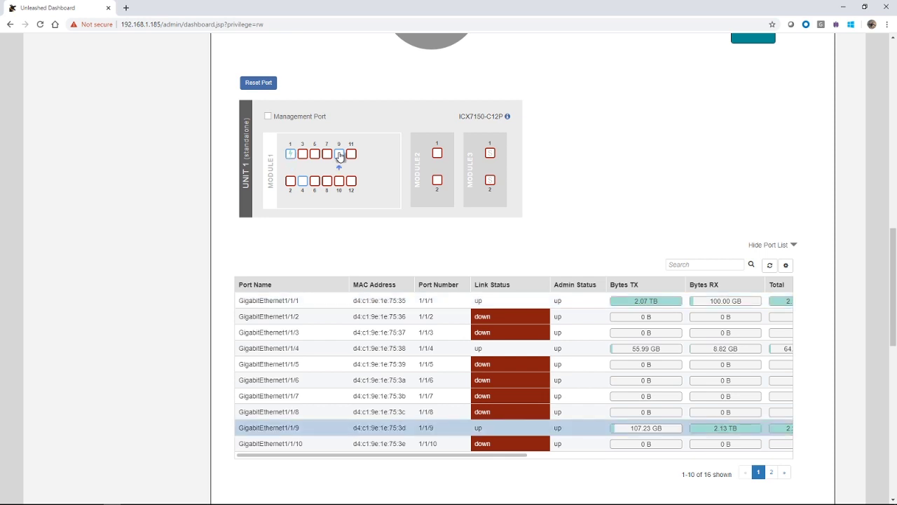
{"action": "left_click", "coordinate": [327, 156]}
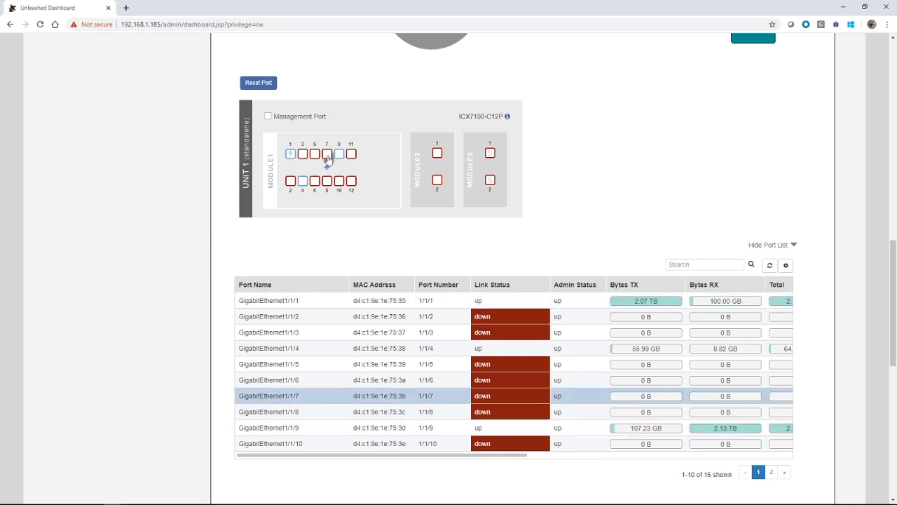
{"action": "left_click", "coordinate": [290, 155]}
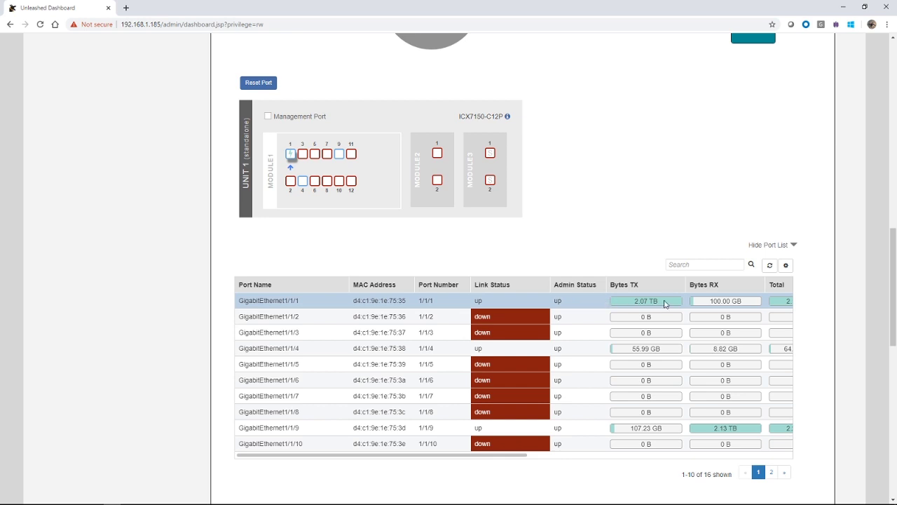
{"action": "left_click_drag", "start_coordinate": [519, 460], "coordinate": [646, 457]}
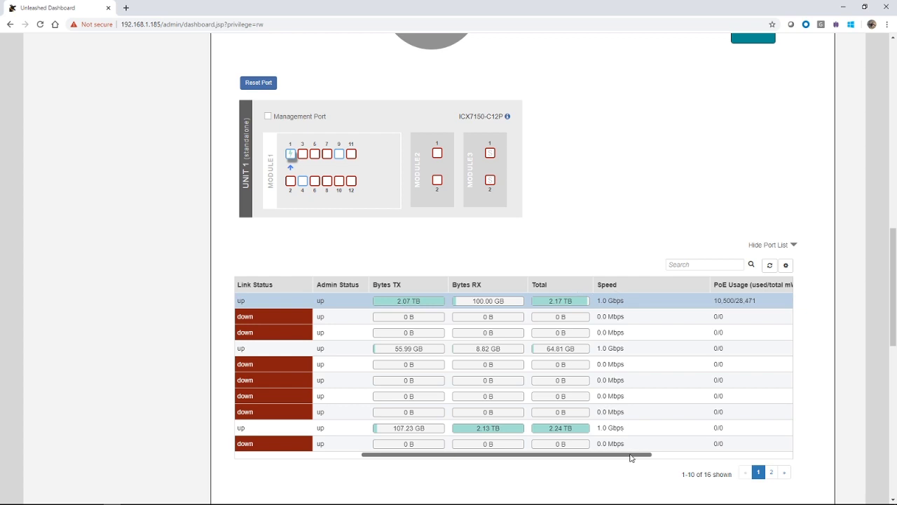
{"action": "left_click_drag", "start_coordinate": [631, 456], "coordinate": [767, 457]}
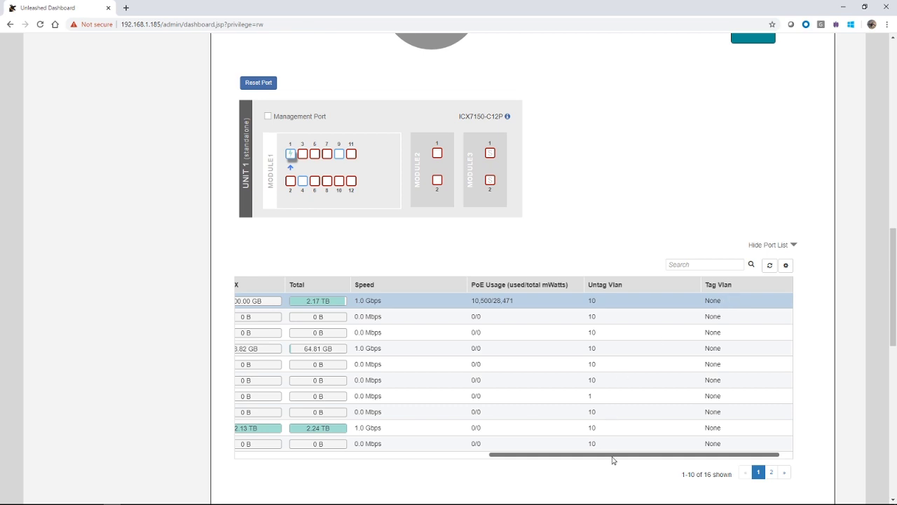
{"action": "left_click_drag", "start_coordinate": [613, 455], "coordinate": [356, 475]}
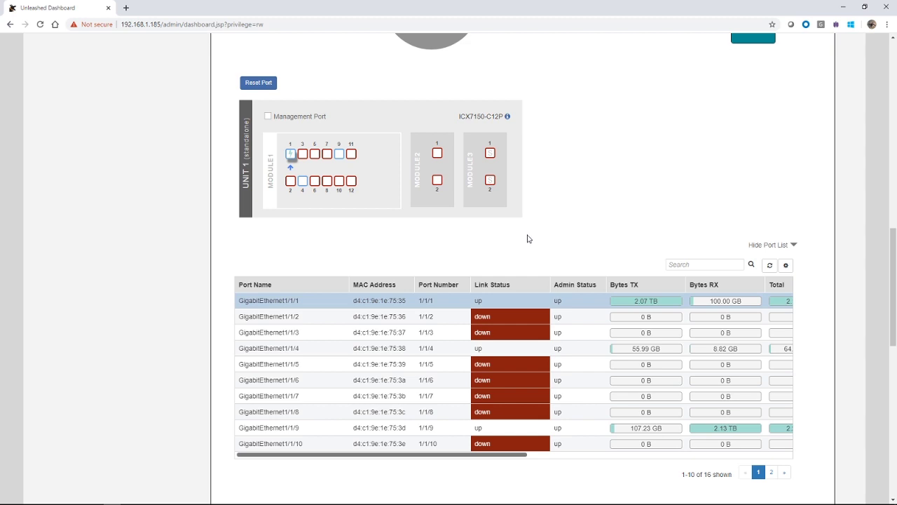
{"action": "scroll", "coordinate": [528, 238], "scroll_direction": "down", "scroll_amount": 4}
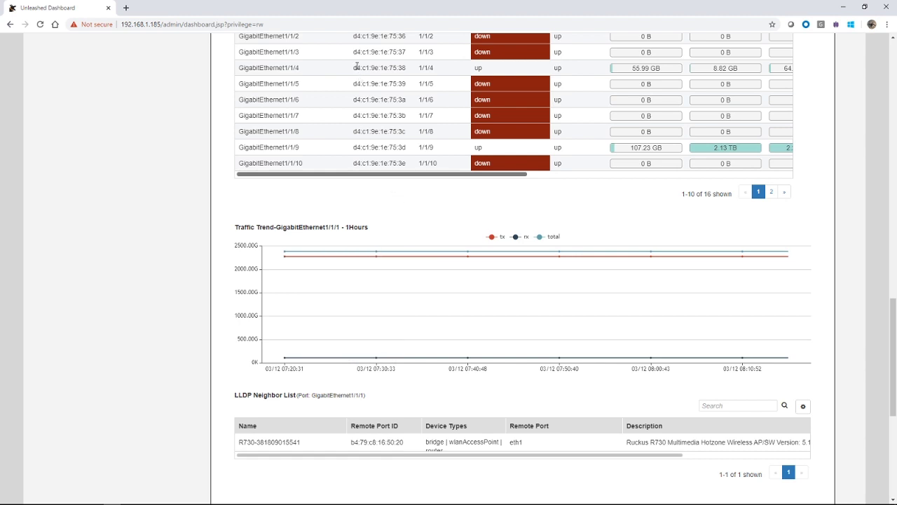
{"action": "scroll", "coordinate": [356, 67], "scroll_direction": "up", "scroll_amount": 2}
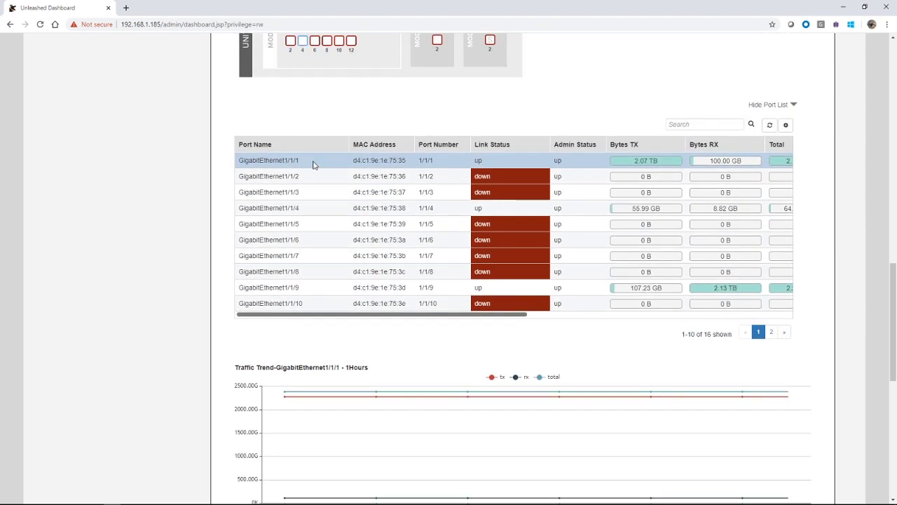
{"action": "scroll", "coordinate": [453, 362], "scroll_direction": "down", "scroll_amount": 2}
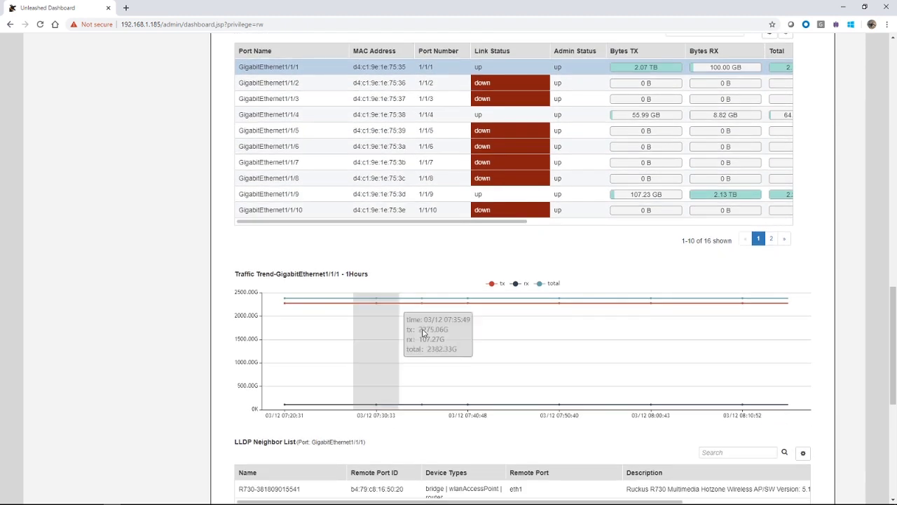
{"action": "mouse_move", "coordinate": [360, 377]}
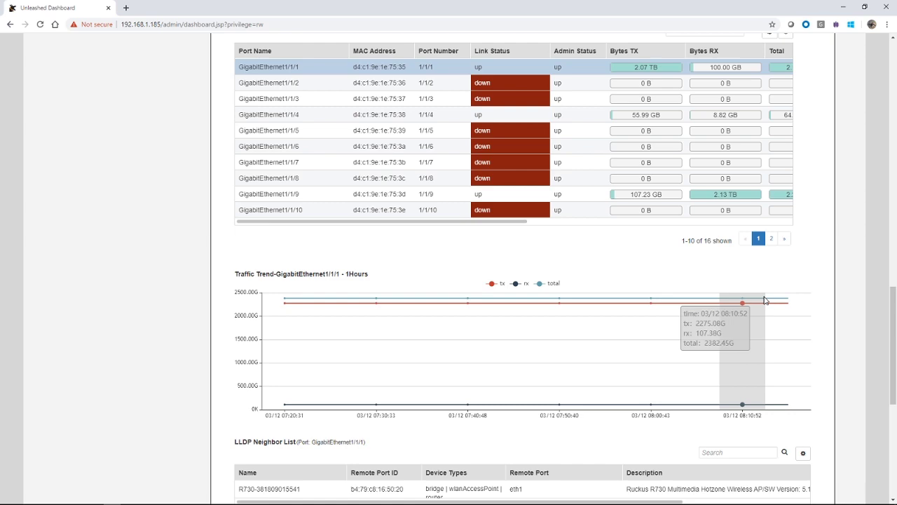
{"action": "scroll", "coordinate": [764, 300], "scroll_direction": "up", "scroll_amount": 6}
{"action": "scroll", "coordinate": [764, 300], "scroll_direction": "up", "scroll_amount": 5}
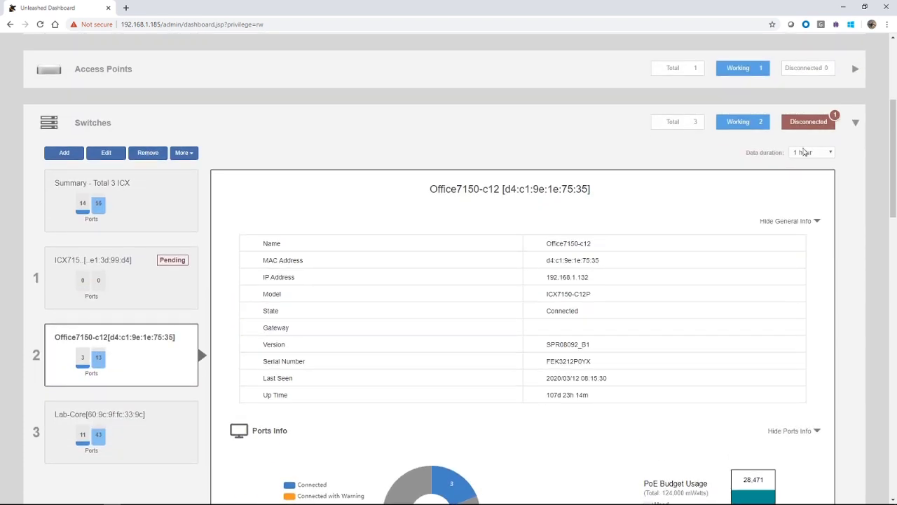
Step: Set the data duration to 12 hours and review the Traffic Trend chart and LLDP neighbor list
{"action": "left_click", "coordinate": [815, 154]}
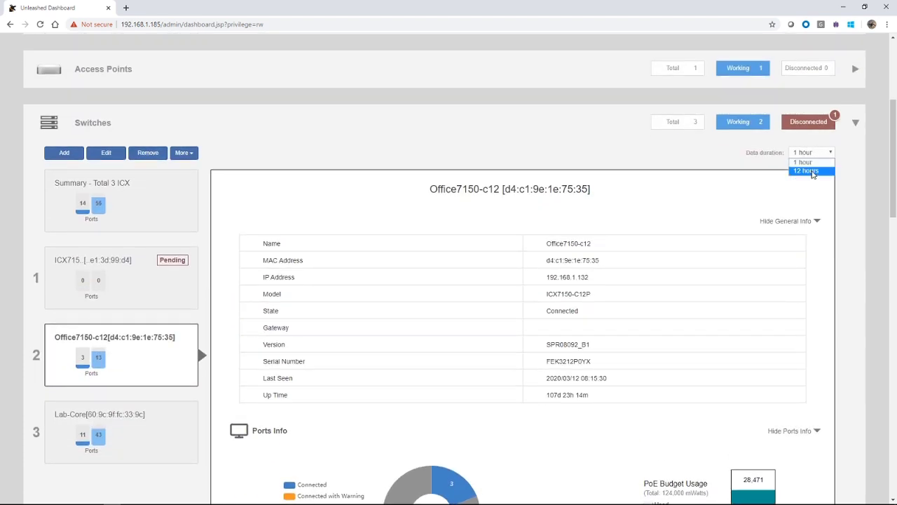
{"action": "left_click", "coordinate": [807, 171]}
{"action": "scroll", "coordinate": [655, 142], "scroll_direction": "down", "scroll_amount": 7}
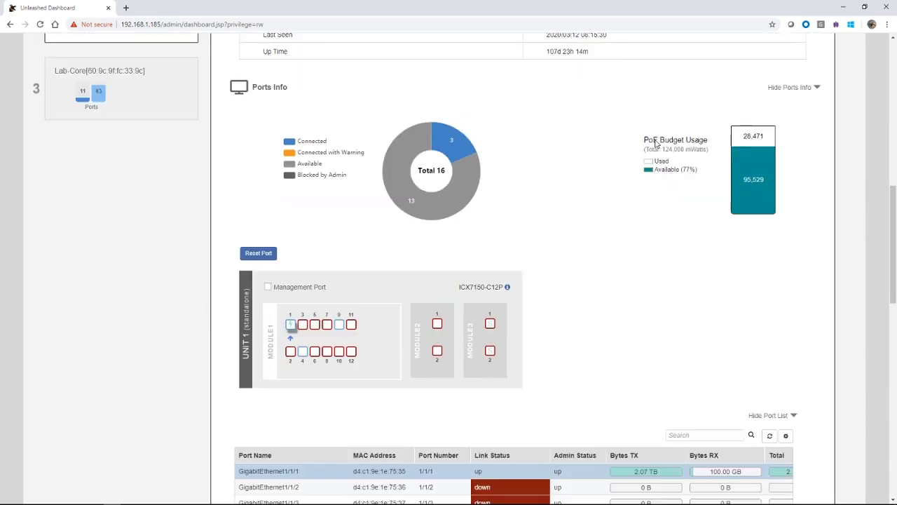
{"action": "scroll", "coordinate": [655, 142], "scroll_direction": "down", "scroll_amount": 4}
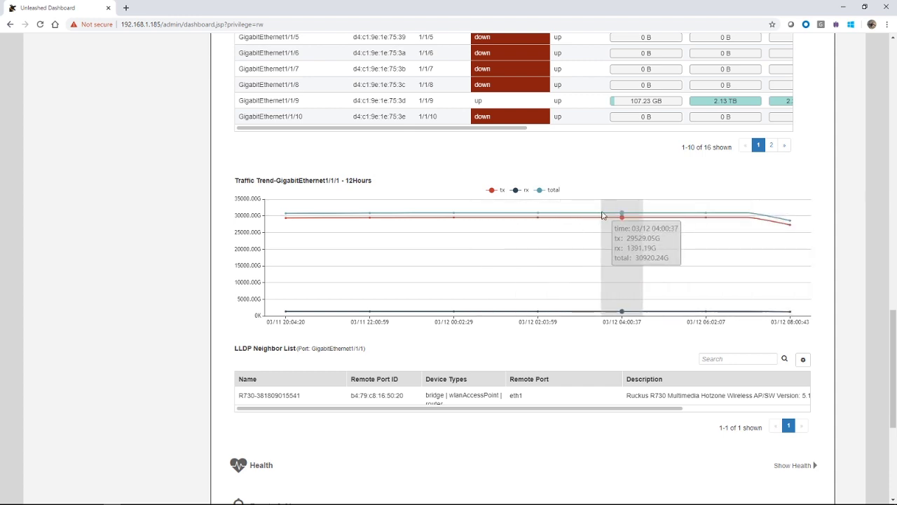
{"action": "scroll", "coordinate": [601, 214], "scroll_direction": "down", "scroll_amount": 3}
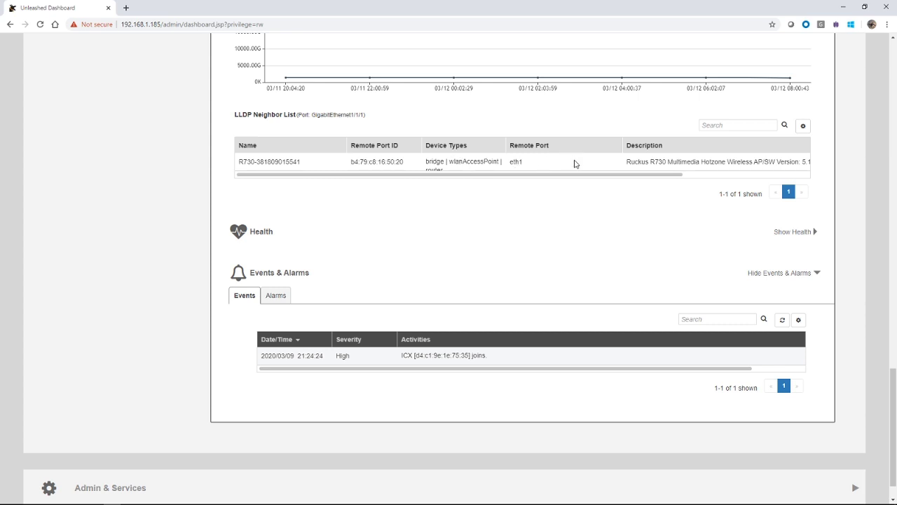
{"action": "left_click_drag", "start_coordinate": [649, 175], "coordinate": [774, 188]}
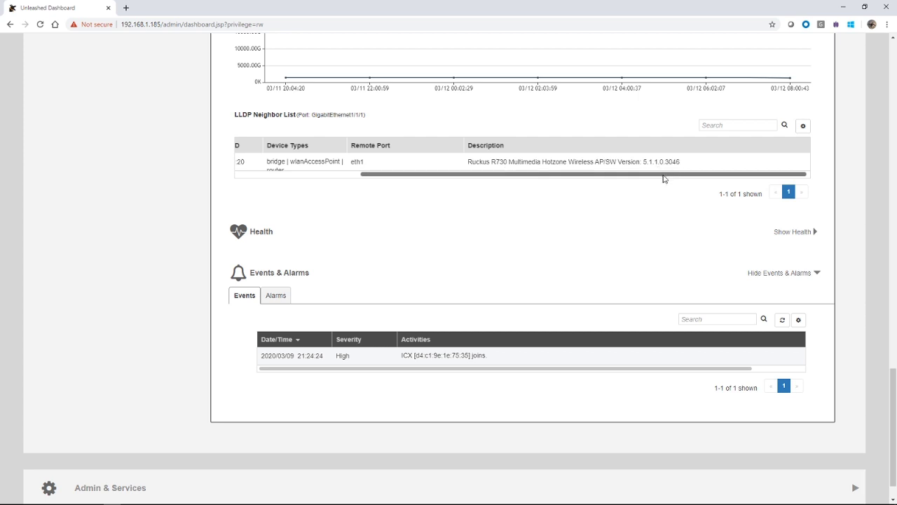
{"action": "left_click_drag", "start_coordinate": [663, 175], "coordinate": [523, 190]}
{"action": "scroll", "coordinate": [490, 277], "scroll_direction": "down", "scroll_amount": 1}
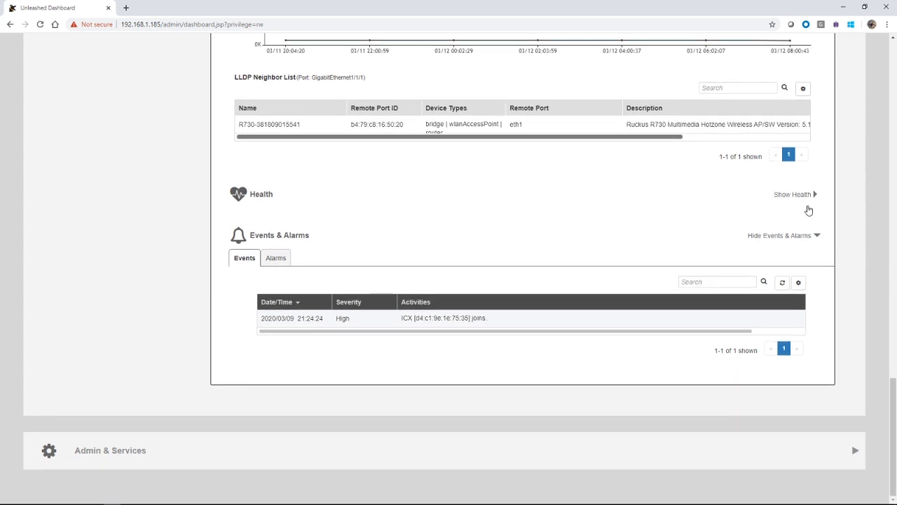
Step: Expand the CPU and memory health charts, then view the switch's empty Alarms list
{"action": "left_click", "coordinate": [801, 197]}
{"action": "scroll", "coordinate": [485, 187], "scroll_direction": "down", "scroll_amount": 2}
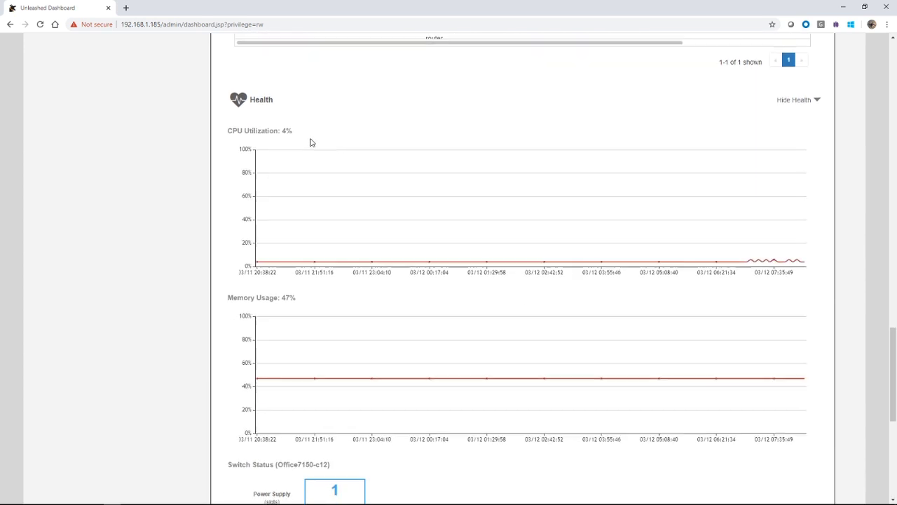
{"action": "scroll", "coordinate": [311, 143], "scroll_direction": "down", "scroll_amount": 1}
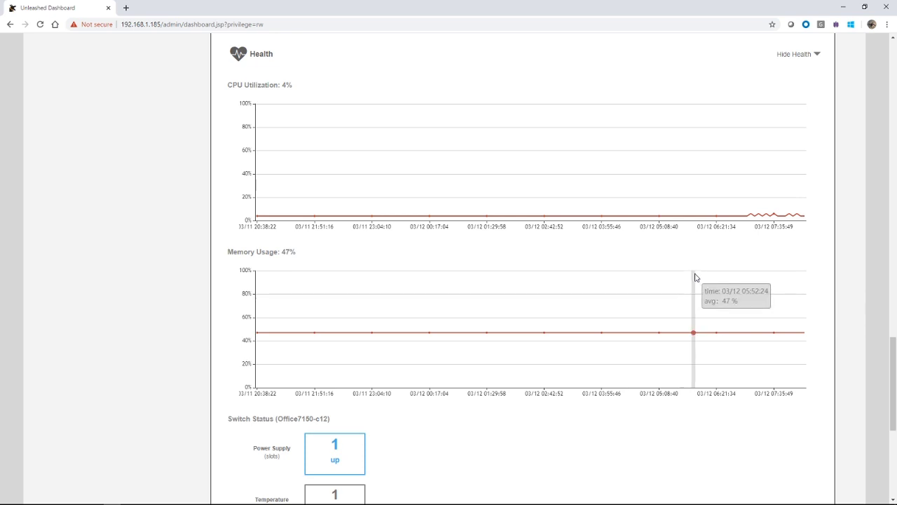
{"action": "scroll", "coordinate": [429, 326], "scroll_direction": "down", "scroll_amount": 2}
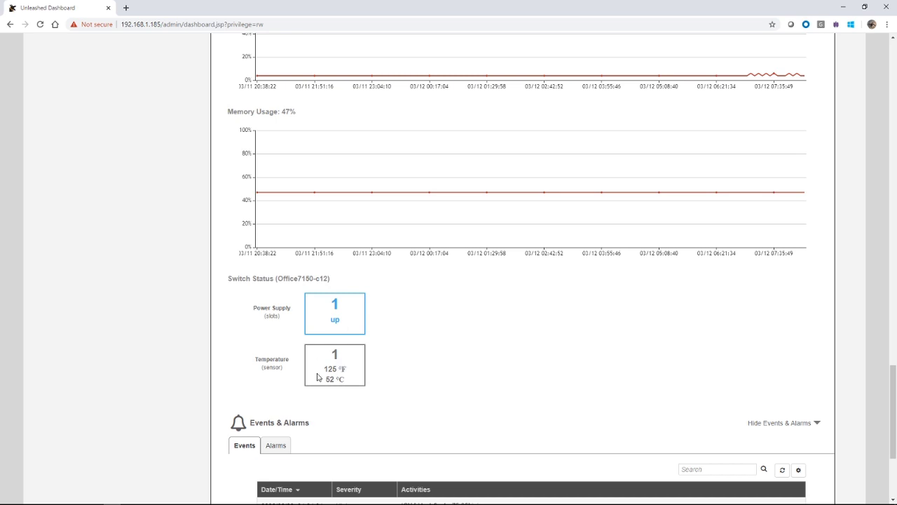
{"action": "scroll", "coordinate": [346, 377], "scroll_direction": "down", "scroll_amount": 1}
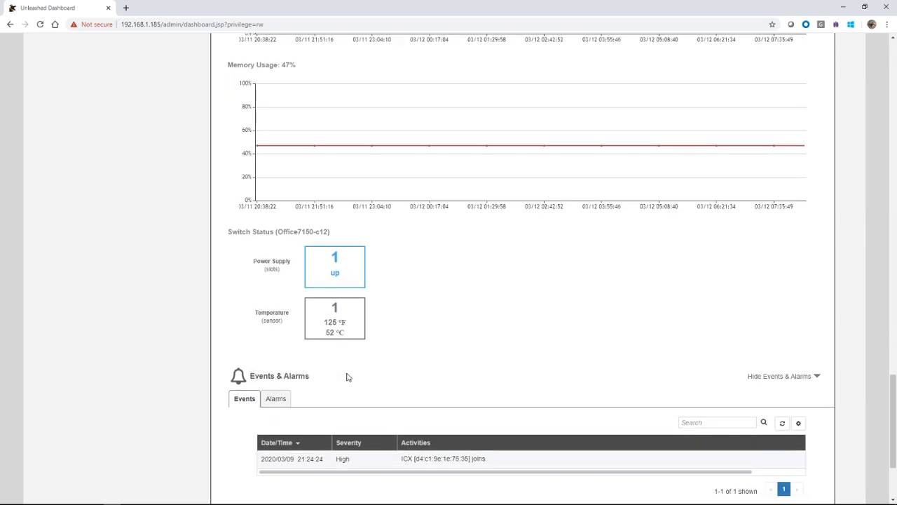
{"action": "scroll", "coordinate": [347, 377], "scroll_direction": "down", "scroll_amount": 1}
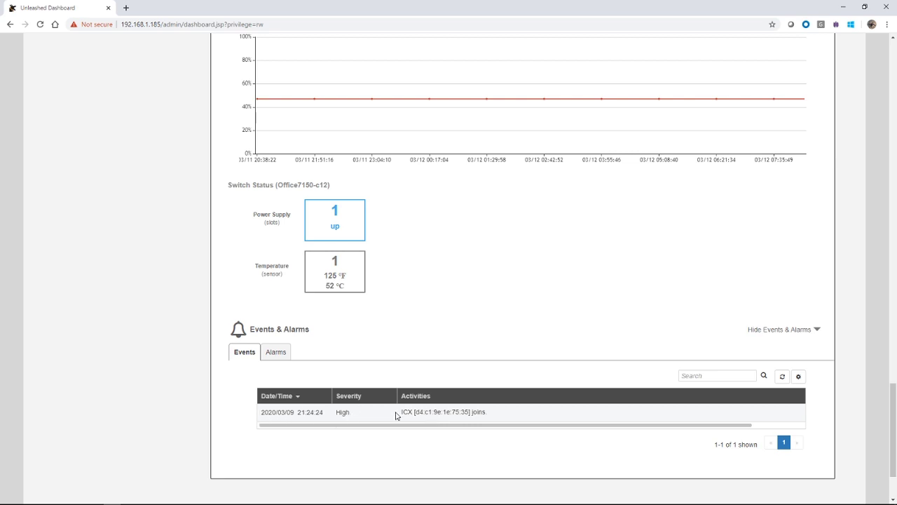
{"action": "left_click", "coordinate": [276, 352]}
{"action": "scroll", "coordinate": [420, 406], "scroll_direction": "up", "scroll_amount": 15}
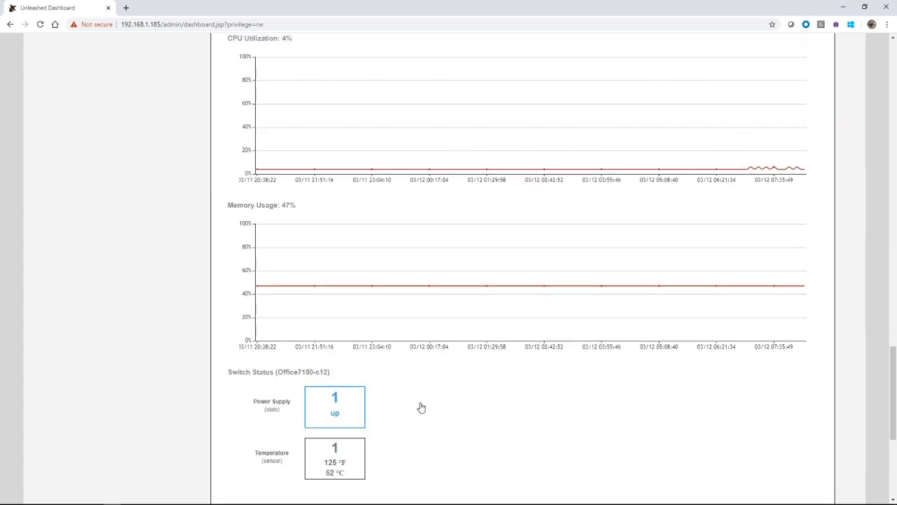
Step: Open the Lab-Core switch details: ICX7150-48P at 192.168.1.179 with 11 of 54 ports in use
{"action": "scroll", "coordinate": [420, 406], "scroll_direction": "up", "scroll_amount": 10}
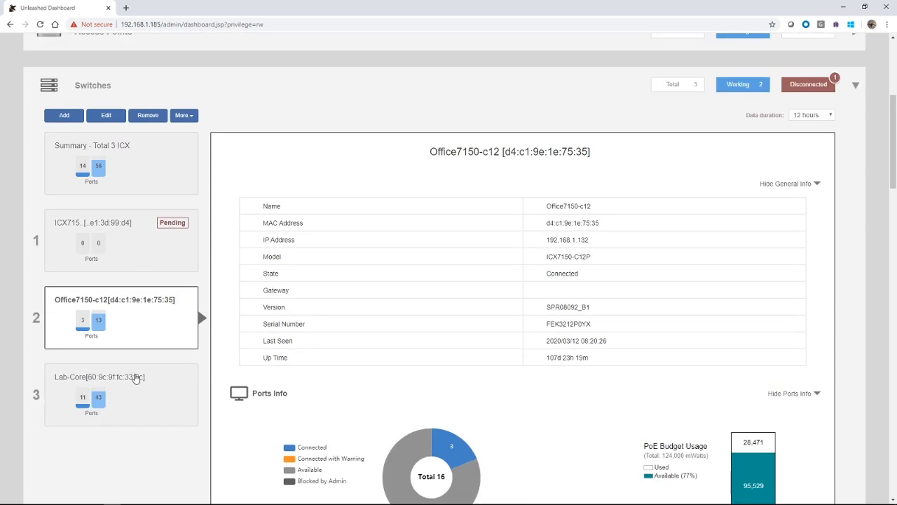
{"action": "left_click", "coordinate": [134, 379]}
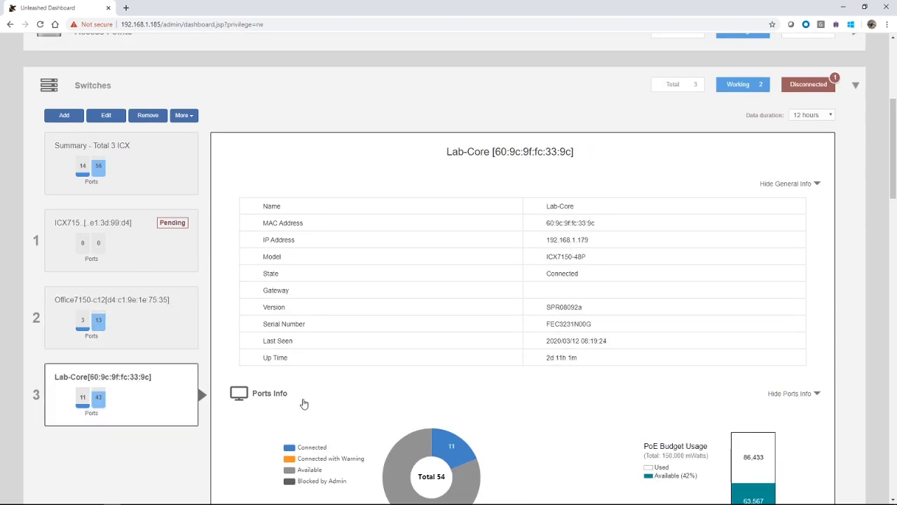
{"action": "scroll", "coordinate": [362, 403], "scroll_direction": "down", "scroll_amount": 1}
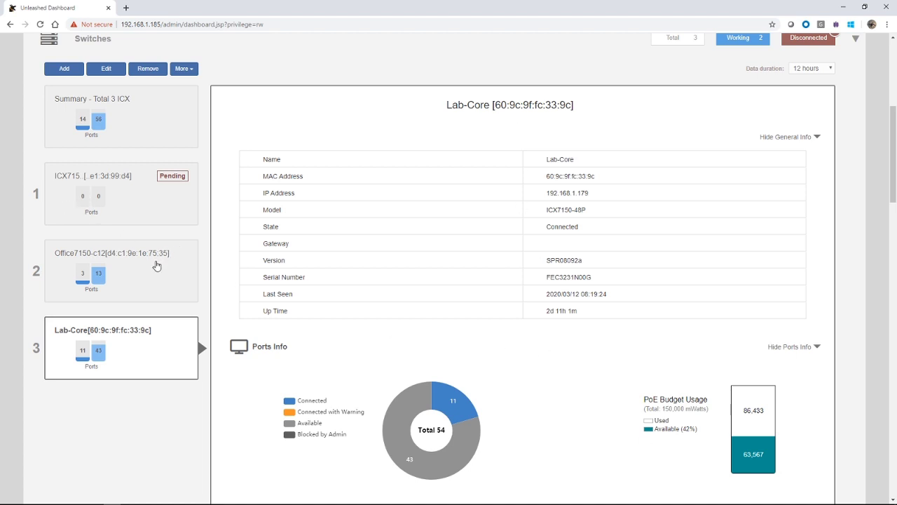
{"action": "scroll", "coordinate": [157, 266], "scroll_direction": "up", "scroll_amount": 1}
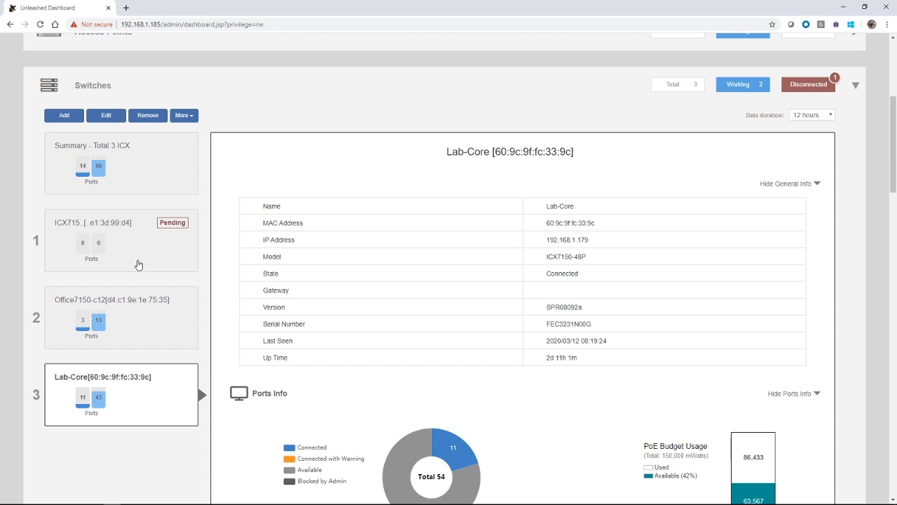
Step: View the pending ICX7150-C12-Router join details, then go to System Info under Admin & Services
{"action": "left_click", "coordinate": [148, 241]}
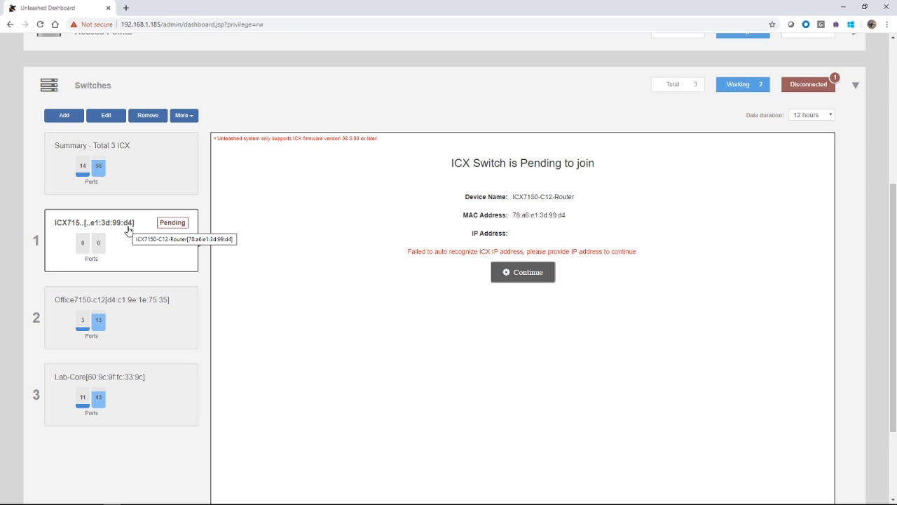
{"action": "left_click", "coordinate": [128, 229]}
{"action": "scroll", "coordinate": [178, 254], "scroll_direction": "down", "scroll_amount": 2}
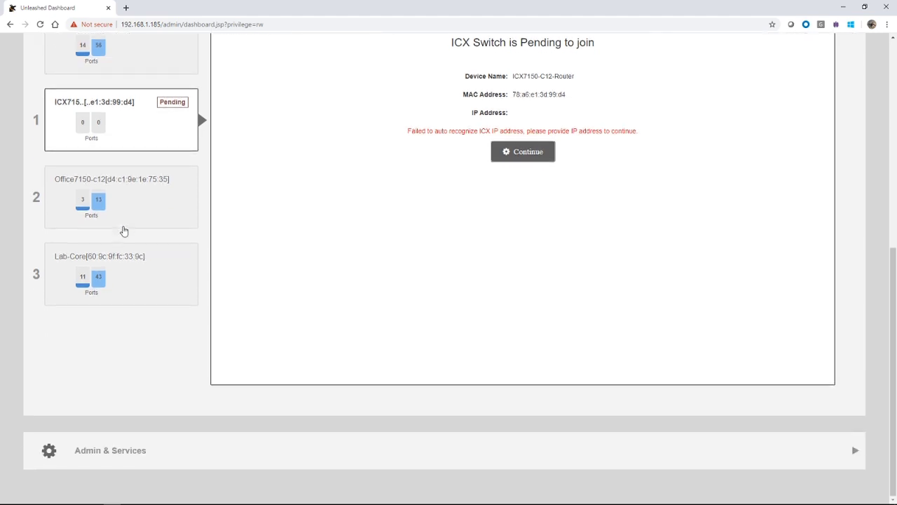
{"action": "left_click", "coordinate": [107, 451]}
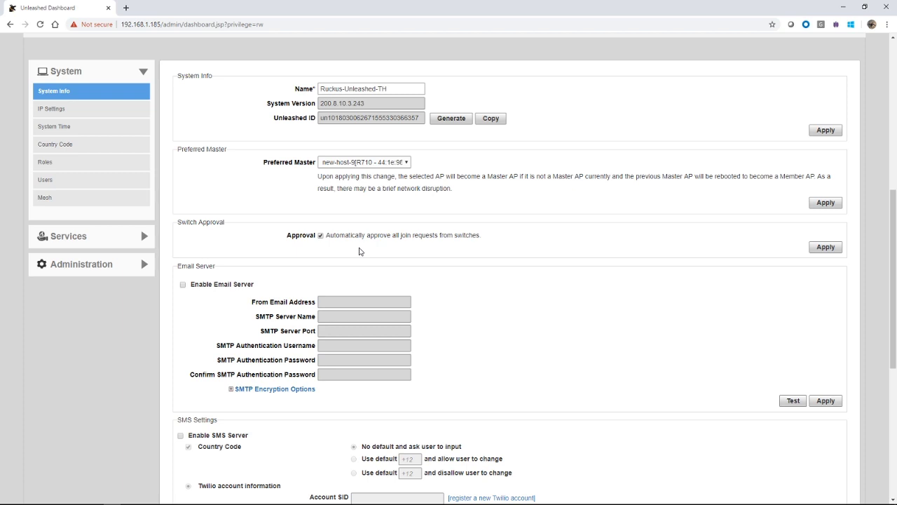
{"action": "left_click", "coordinate": [321, 235]}
{"action": "left_click", "coordinate": [321, 235]}
{"action": "scroll", "coordinate": [263, 249], "scroll_direction": "up", "scroll_amount": 3}
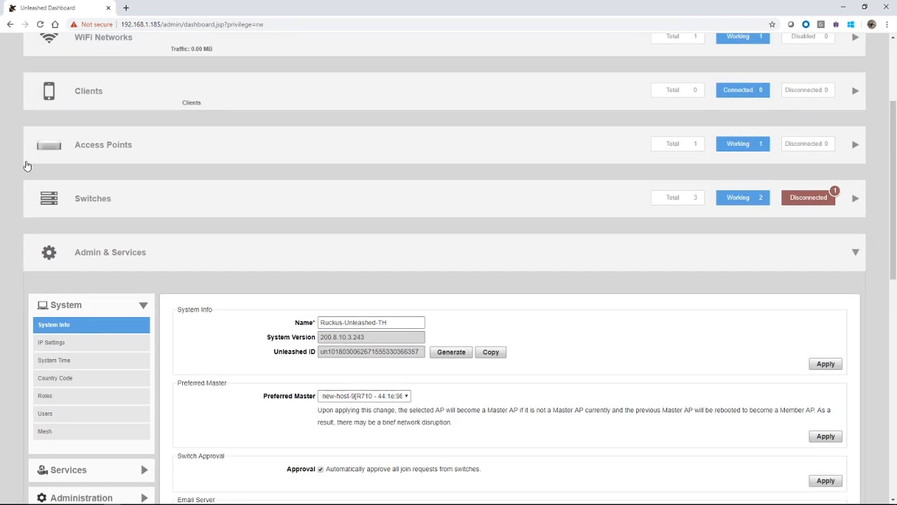
Step: Expand the Switches panel and review the pending ICX7150-C12-Router join page
{"action": "left_click", "coordinate": [81, 202]}
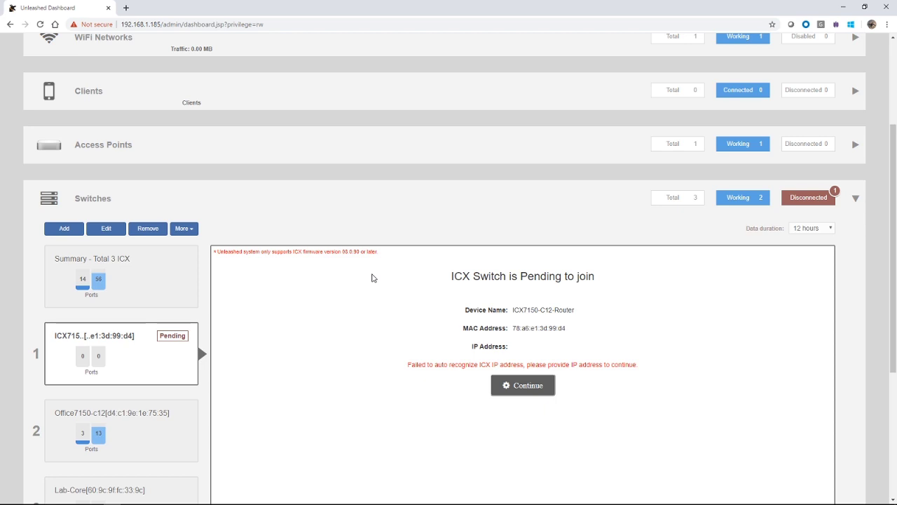
{"action": "scroll", "coordinate": [372, 278], "scroll_direction": "down", "scroll_amount": 1}
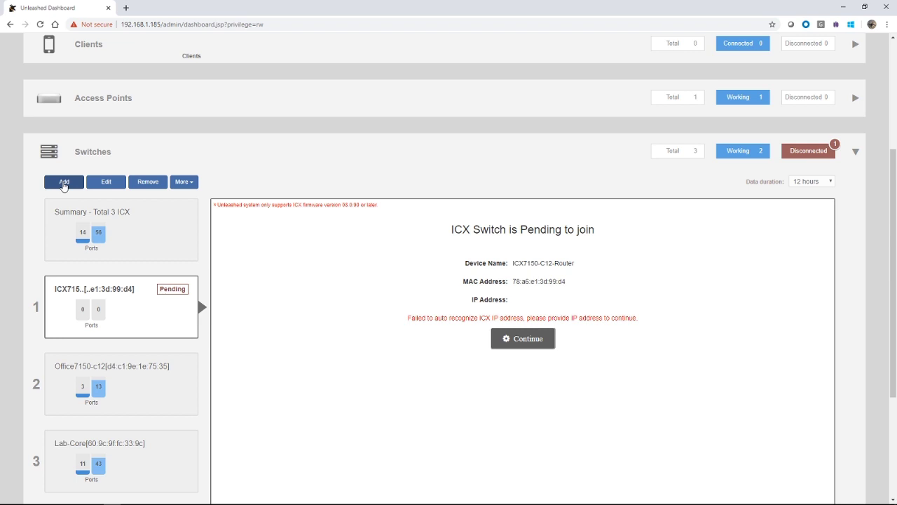
{"action": "left_click", "coordinate": [63, 182]}
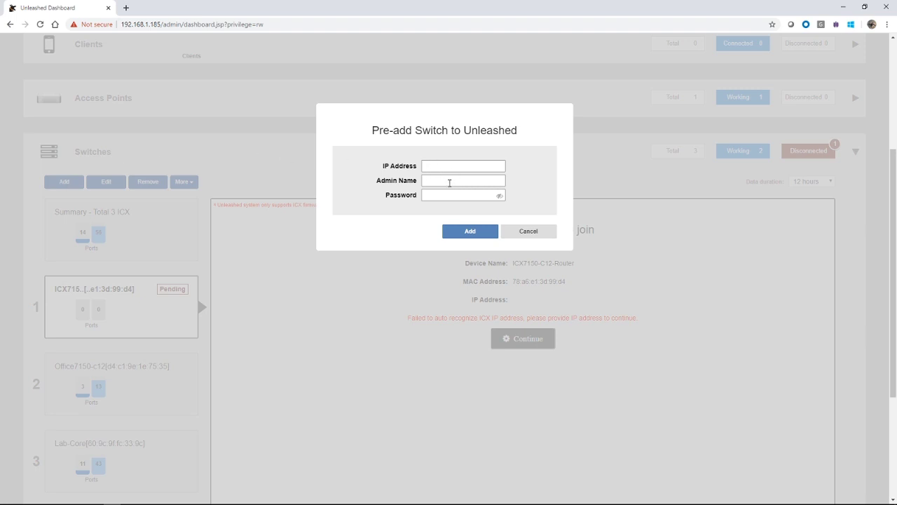
{"action": "left_click", "coordinate": [530, 232]}
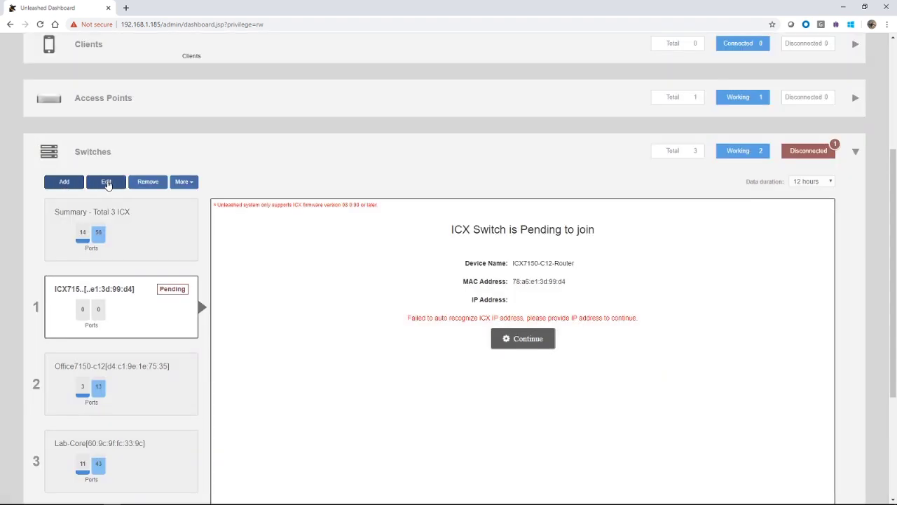
{"action": "left_click", "coordinate": [106, 182]}
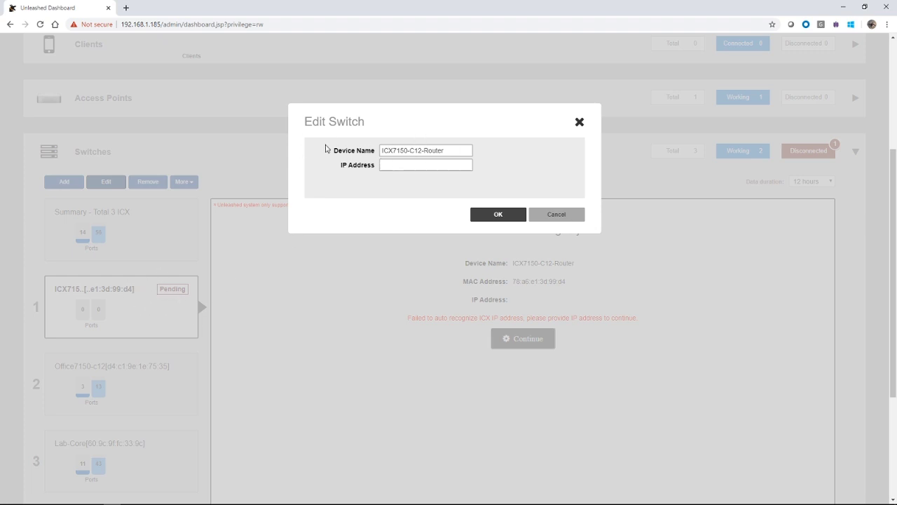
{"action": "left_click", "coordinate": [559, 214]}
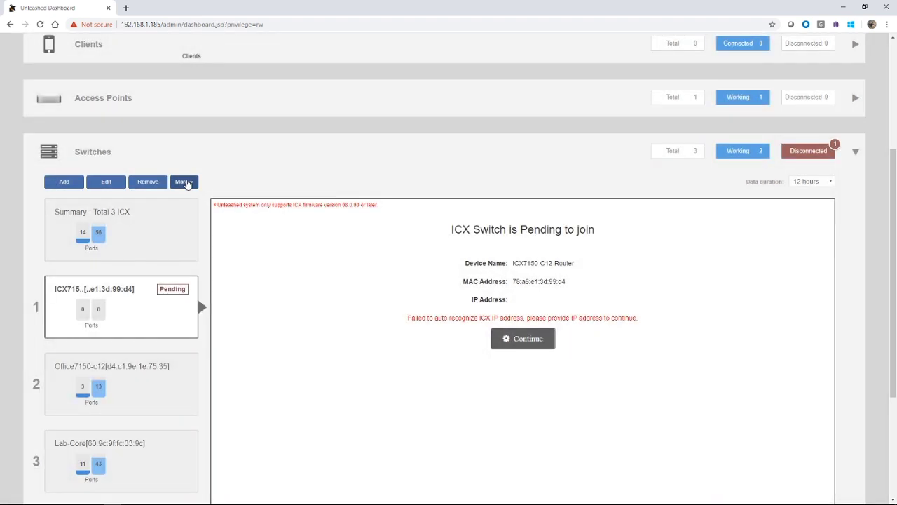
{"action": "scroll", "coordinate": [162, 224], "scroll_direction": "down", "scroll_amount": 1}
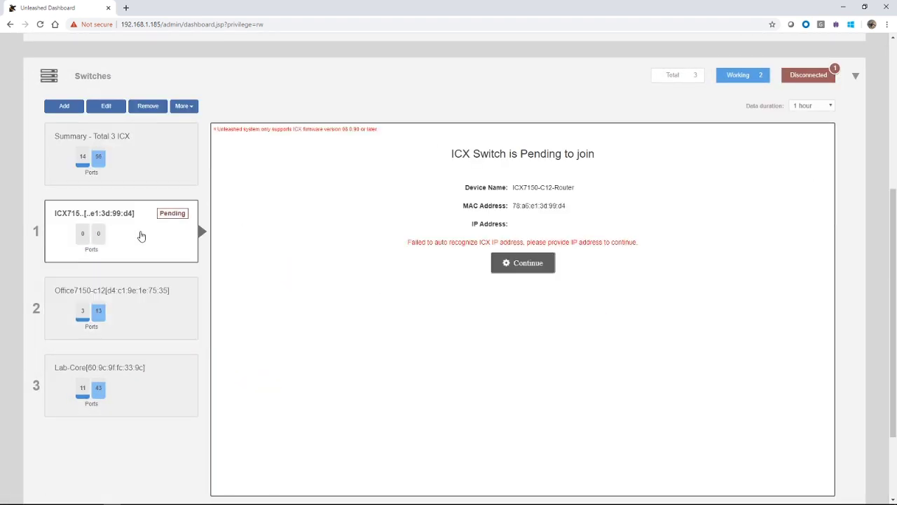
Step: Open the Office7150-c12 switch and reveal its More menu of upgrade, backup and restore options
{"action": "left_click", "coordinate": [150, 322]}
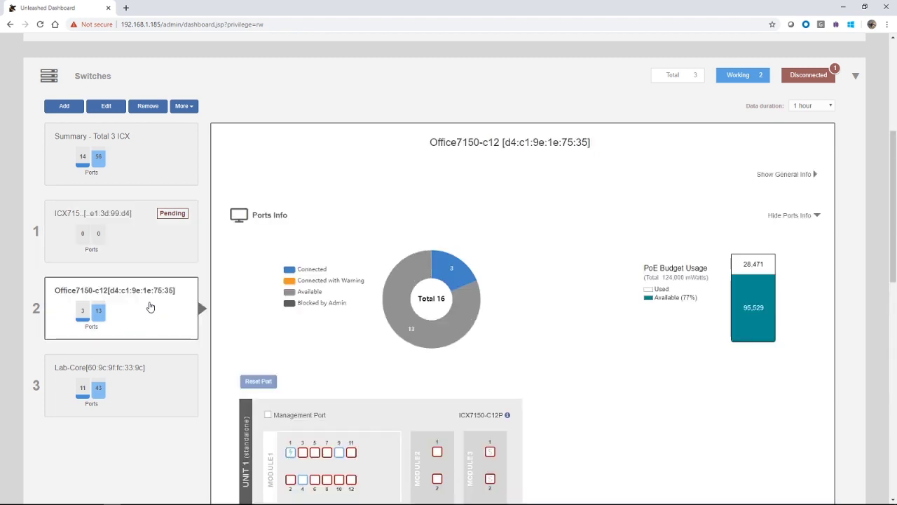
{"action": "left_click", "coordinate": [183, 107]}
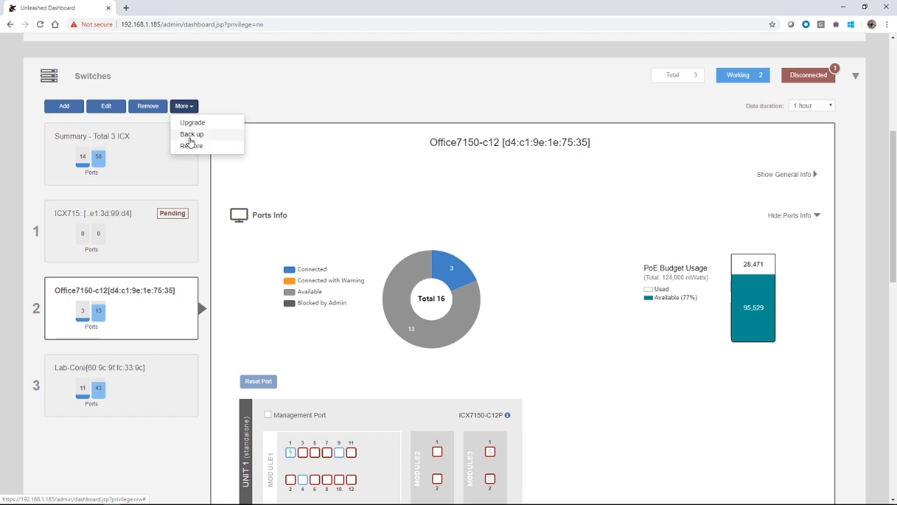
Step: Back up the Office7150-c12 configuration and open the downloaded icx_config .txt file in Notepad
{"action": "left_click", "coordinate": [190, 134]}
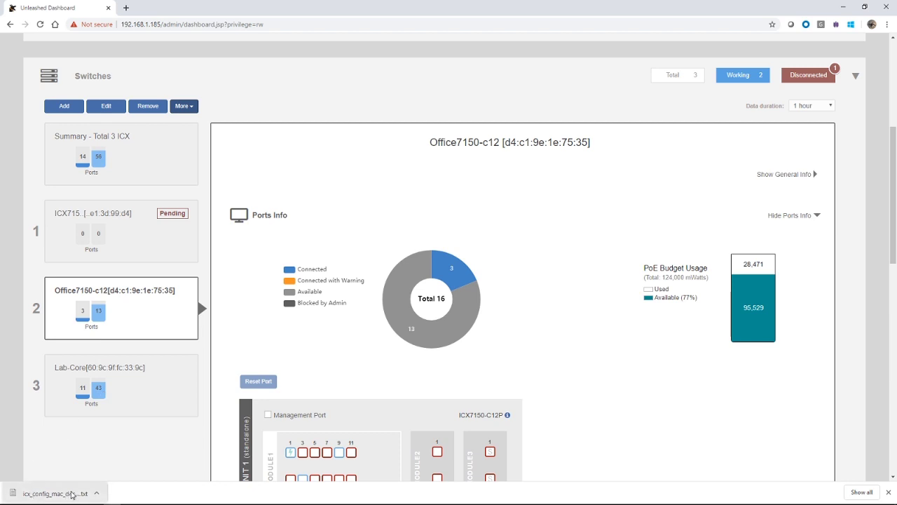
{"action": "left_click", "coordinate": [72, 494]}
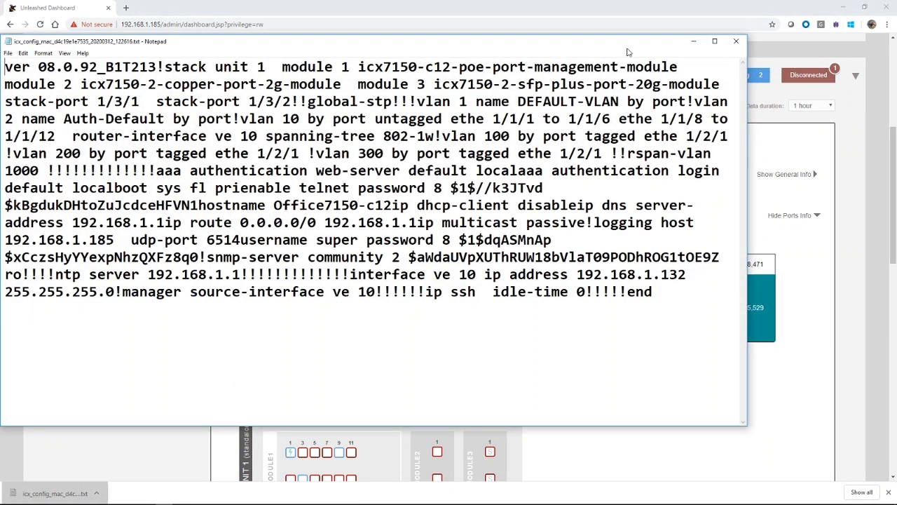
Step: Close the icx_config backup file in Notepad to return to the Switches panel
{"action": "left_click", "coordinate": [734, 42]}
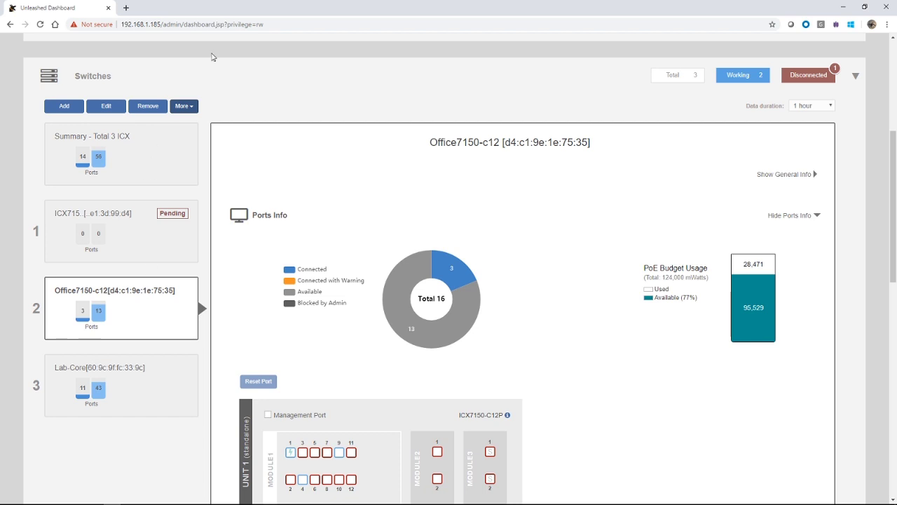
Step: Review the Office7150-c12 Restore configuration form, then dismiss it without choosing a file
{"action": "left_click", "coordinate": [184, 109]}
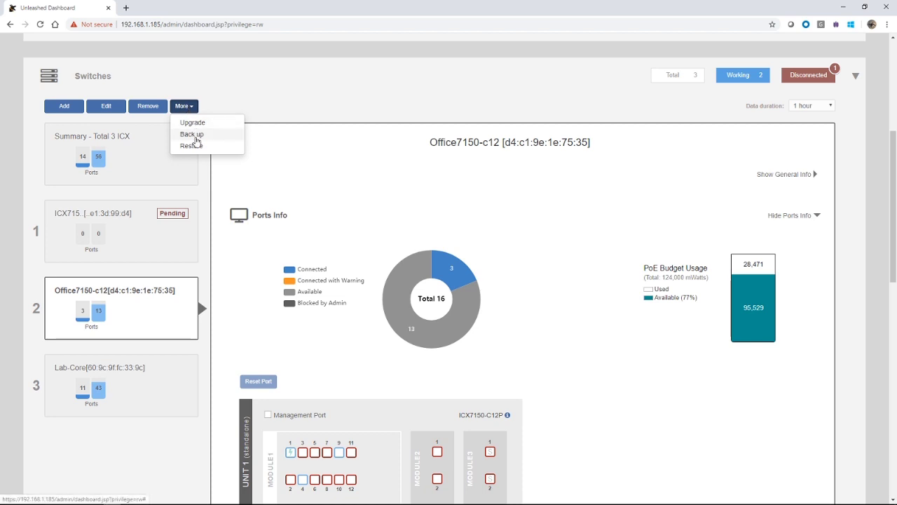
{"action": "left_click", "coordinate": [191, 146]}
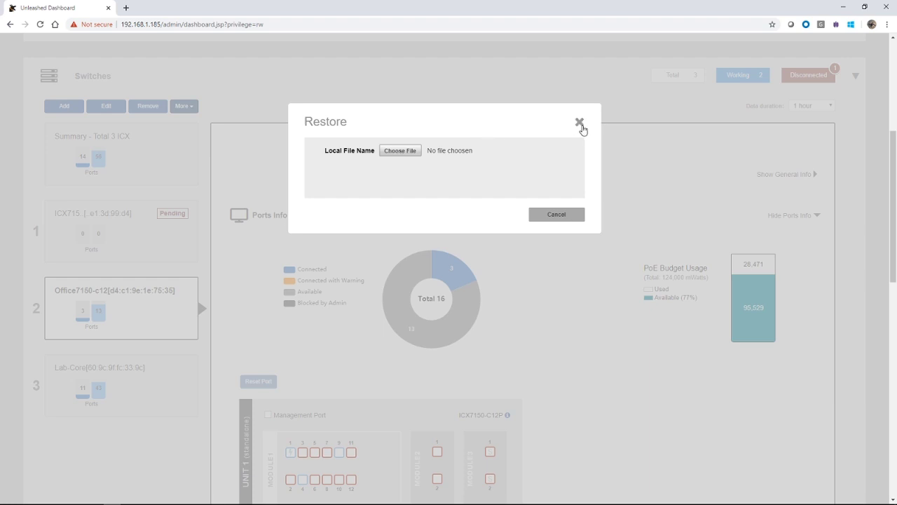
{"action": "left_click", "coordinate": [581, 125]}
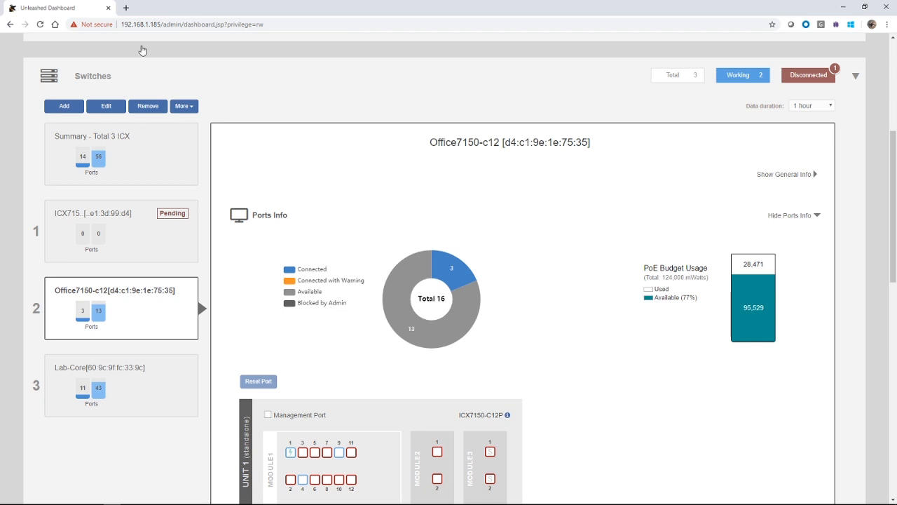
{"action": "left_click", "coordinate": [180, 108]}
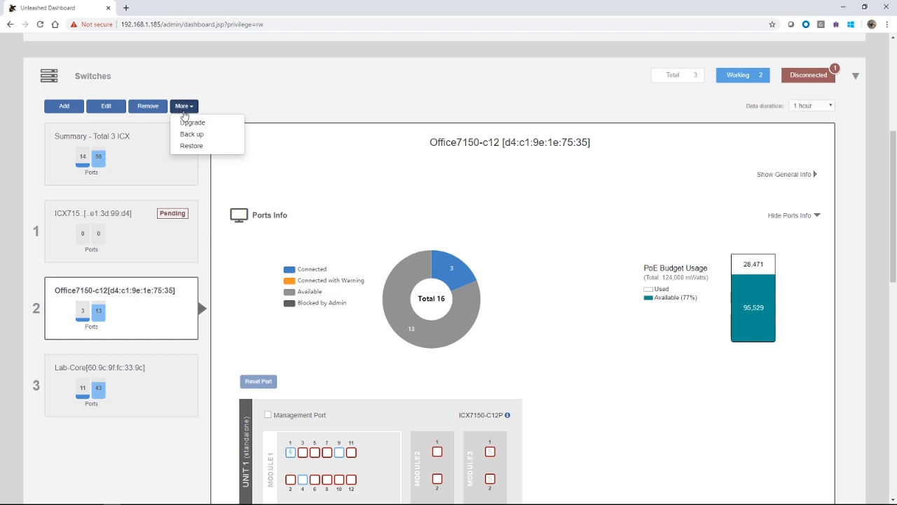
{"action": "left_click", "coordinate": [187, 123]}
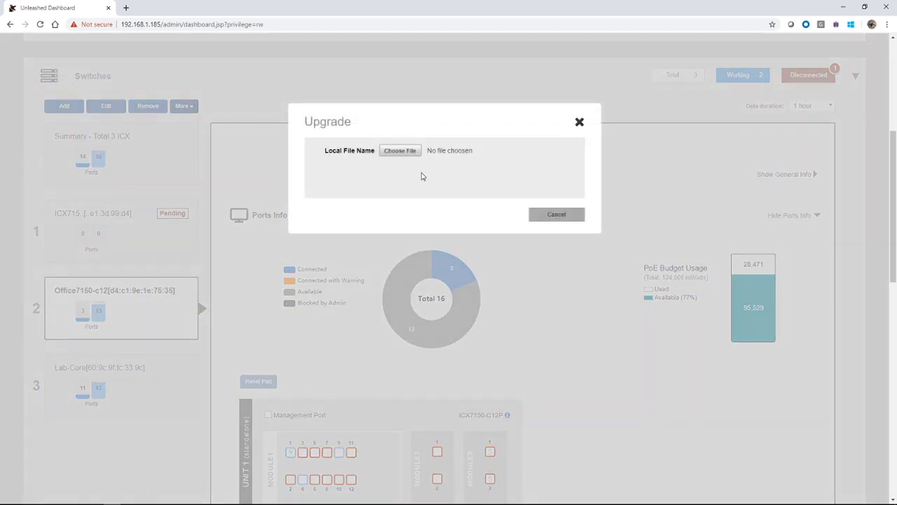
{"action": "left_click", "coordinate": [395, 152]}
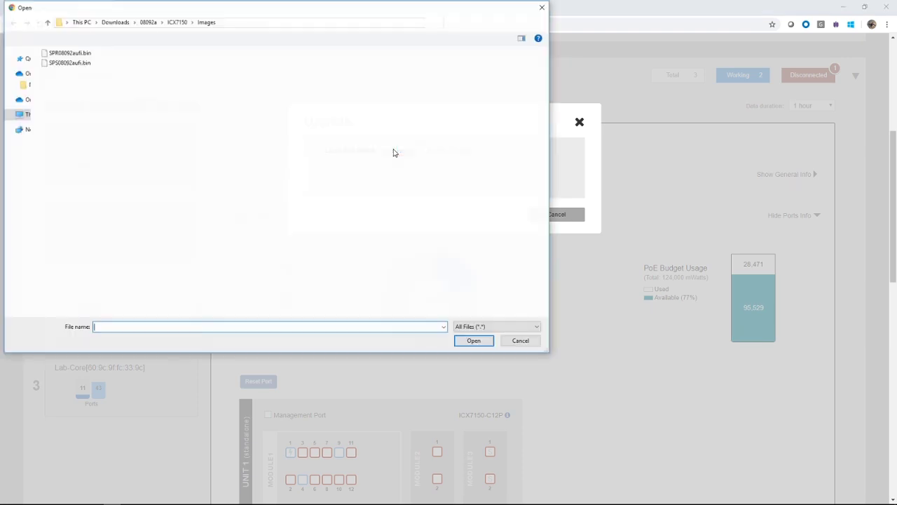
{"action": "left_click", "coordinate": [80, 57]}
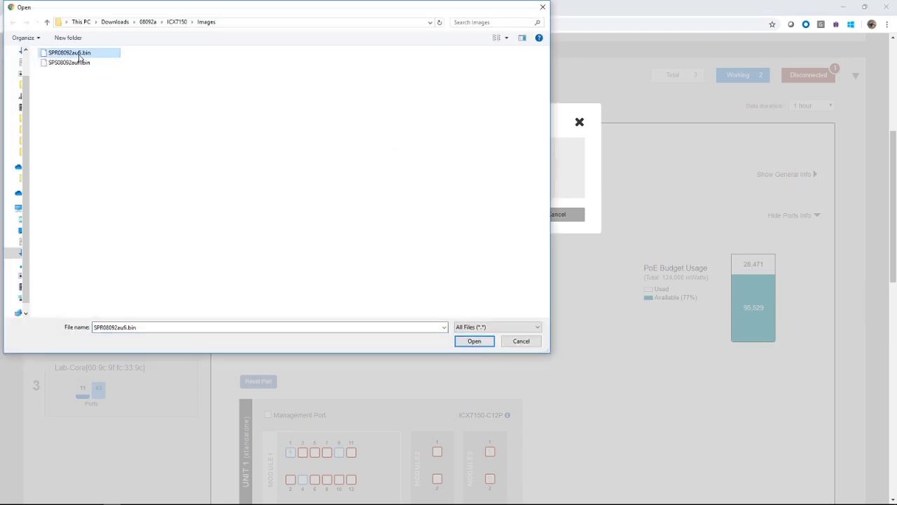
{"action": "left_click", "coordinate": [467, 341]}
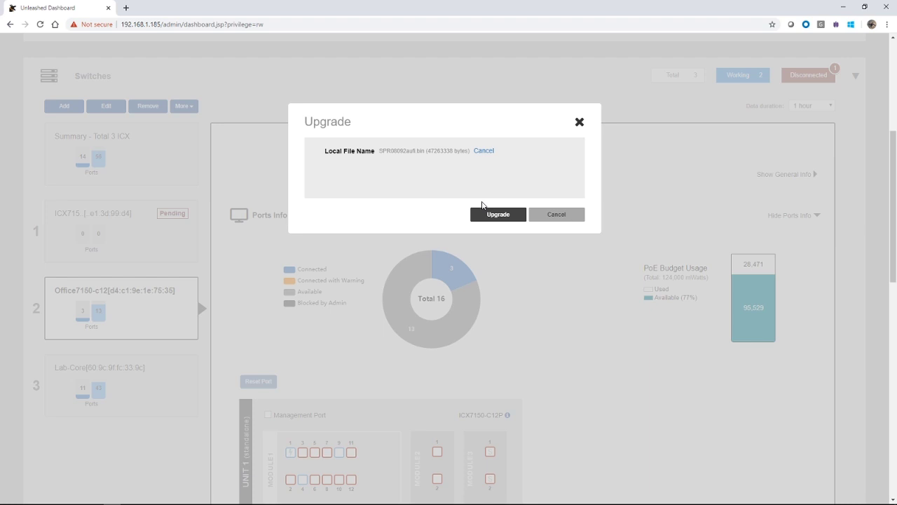
{"action": "left_click", "coordinate": [556, 215]}
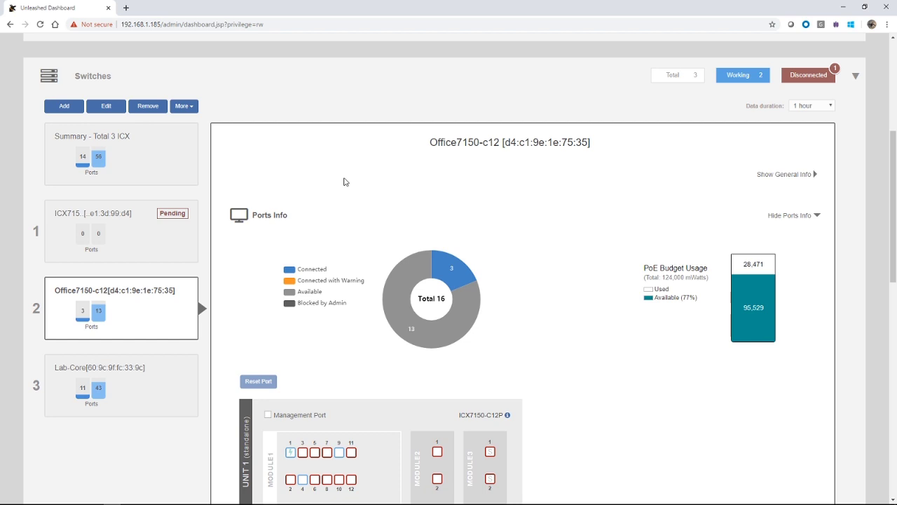
{"action": "scroll", "coordinate": [459, 194], "scroll_direction": "down", "scroll_amount": 1}
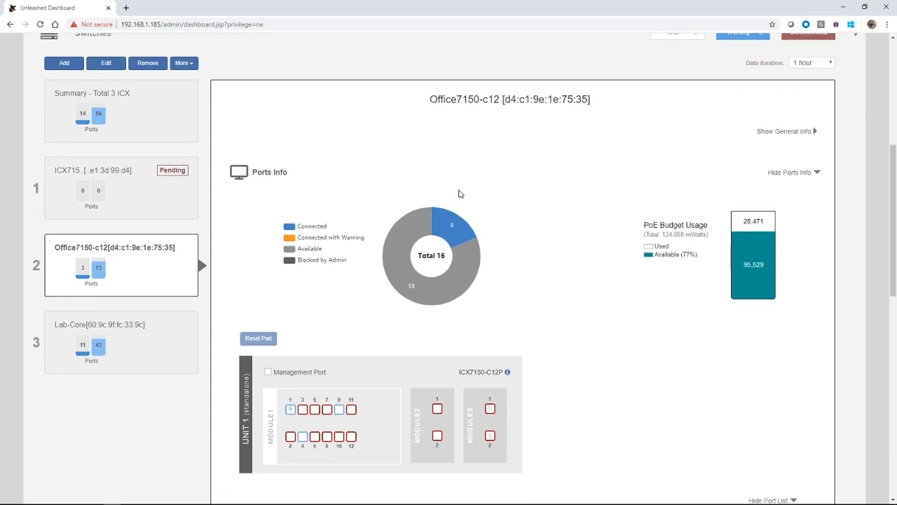
{"action": "scroll", "coordinate": [459, 194], "scroll_direction": "down", "scroll_amount": 2}
{"action": "scroll", "coordinate": [459, 193], "scroll_direction": "down", "scroll_amount": 6}
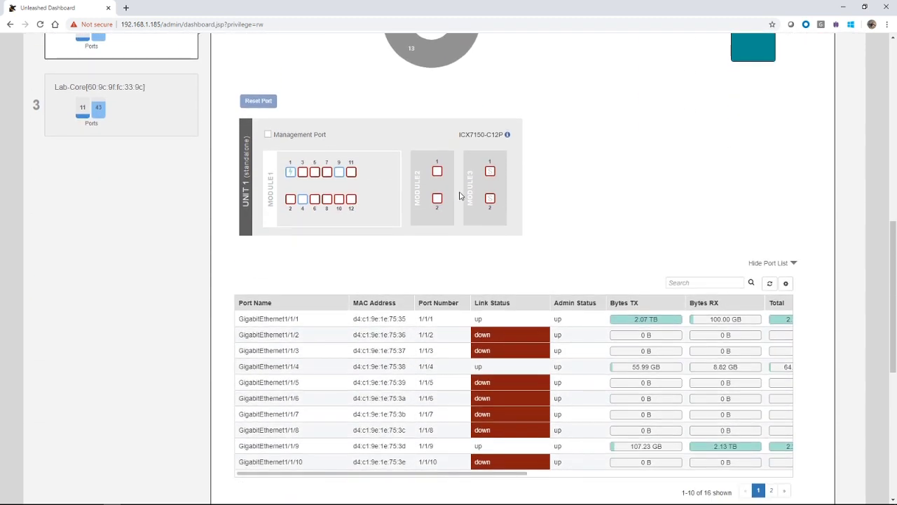
{"action": "scroll", "coordinate": [459, 196], "scroll_direction": "down", "scroll_amount": 3}
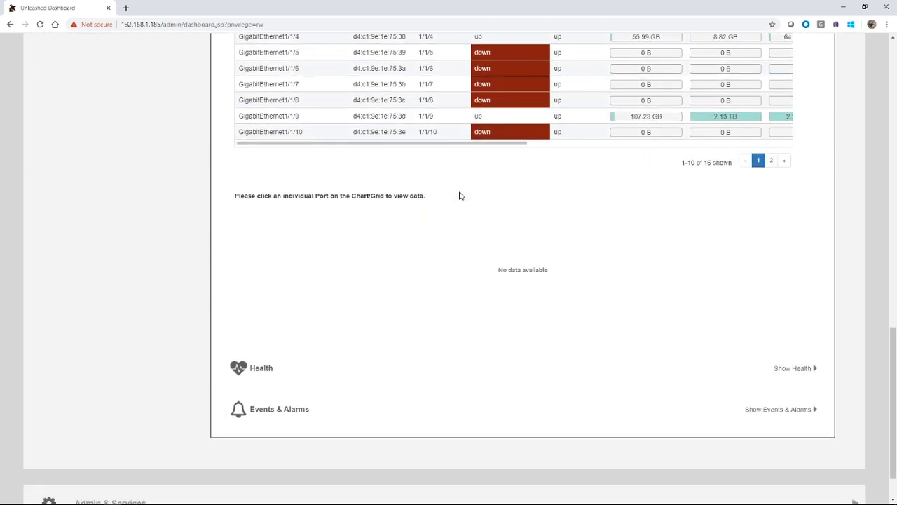
{"action": "scroll", "coordinate": [459, 196], "scroll_direction": "up", "scroll_amount": 7}
{"action": "scroll", "coordinate": [459, 196], "scroll_direction": "up", "scroll_amount": 2}
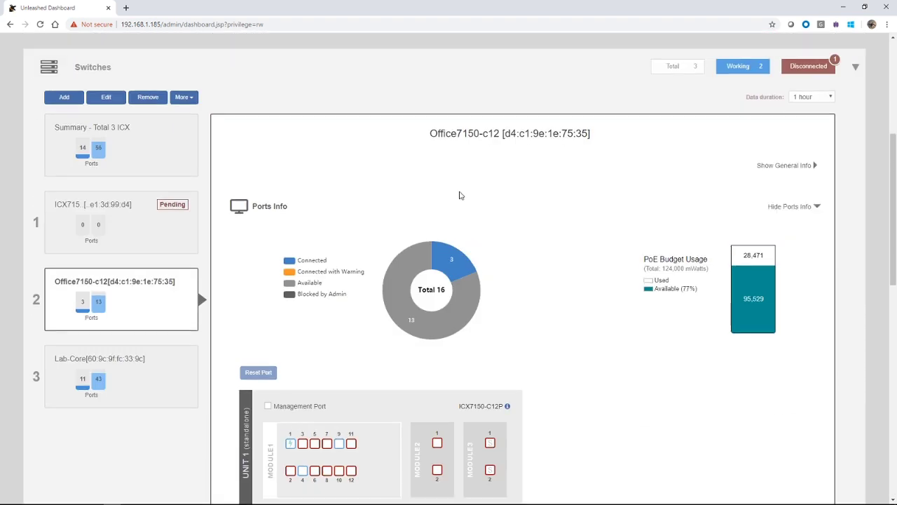